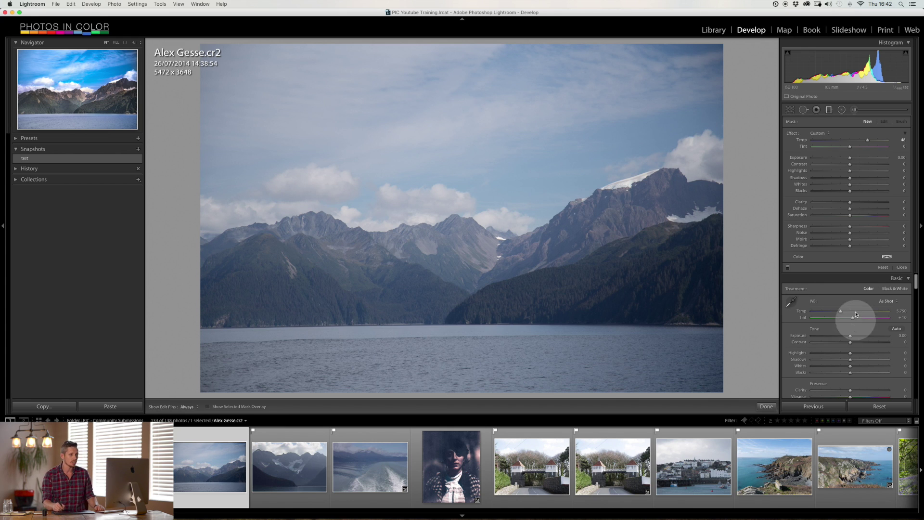
Scroll down the Develop module's right-hand panels.
scroll(914, 285, down, 3)
Check the photo's metadata and keywords in Library, then return to Develop.
scroll(913, 286, up, 3)
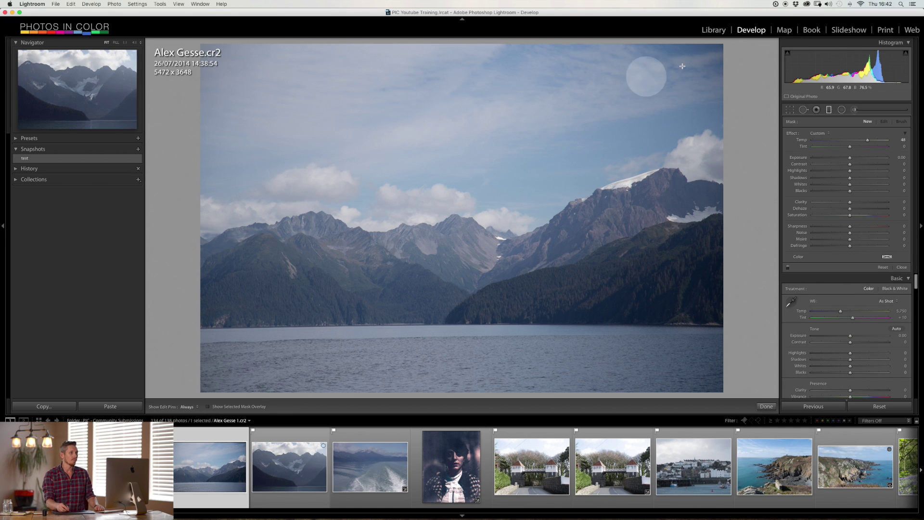
click(713, 32)
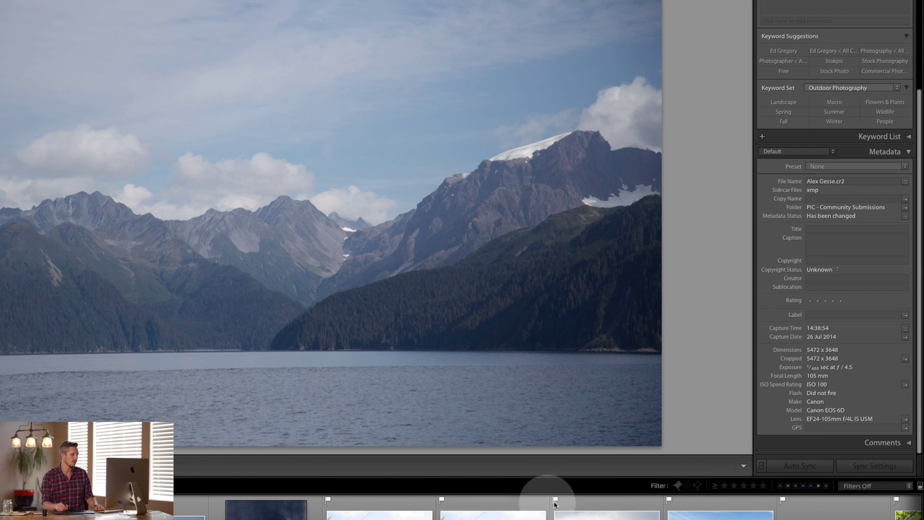
click(688, 0)
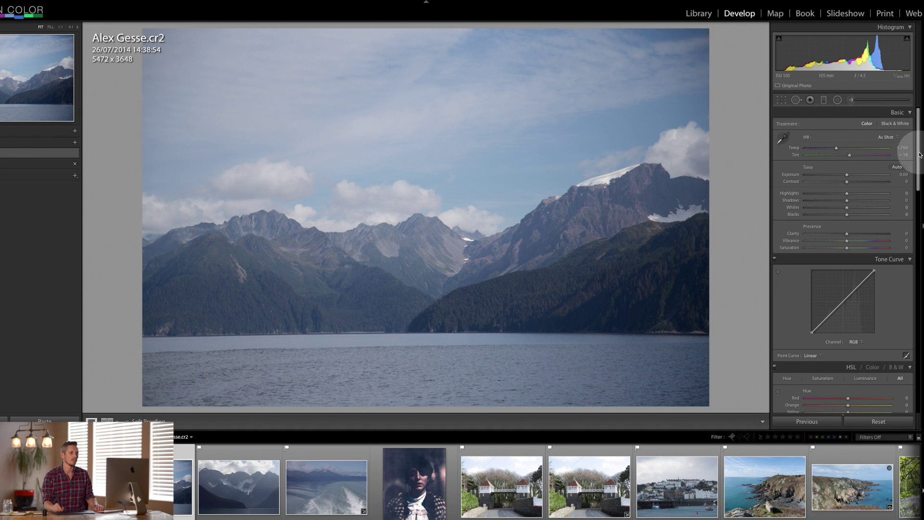
Set Dehaze to about +33 with Exposure +0.40, Highlights −4, Shadows +23, Clarity +9.
drag(920, 154, 912, 323)
scroll(910, 321, down, 6)
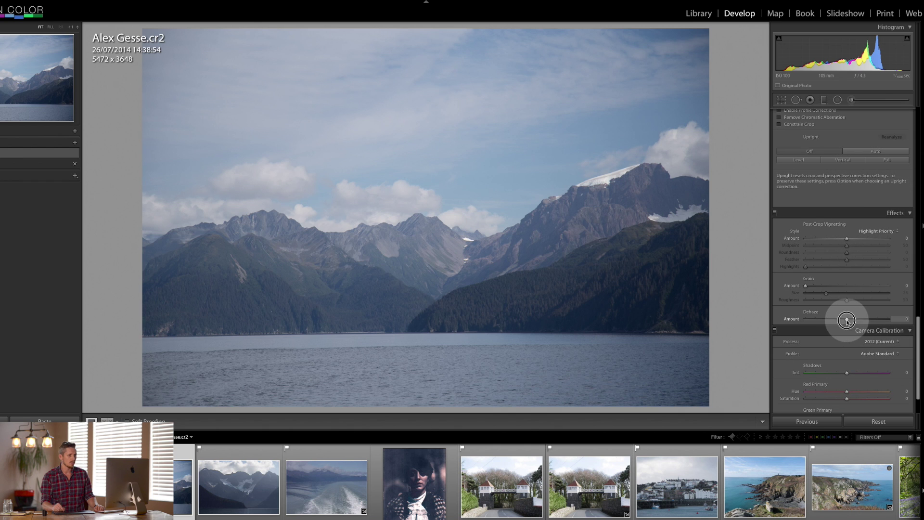
drag(848, 320, 849, 192)
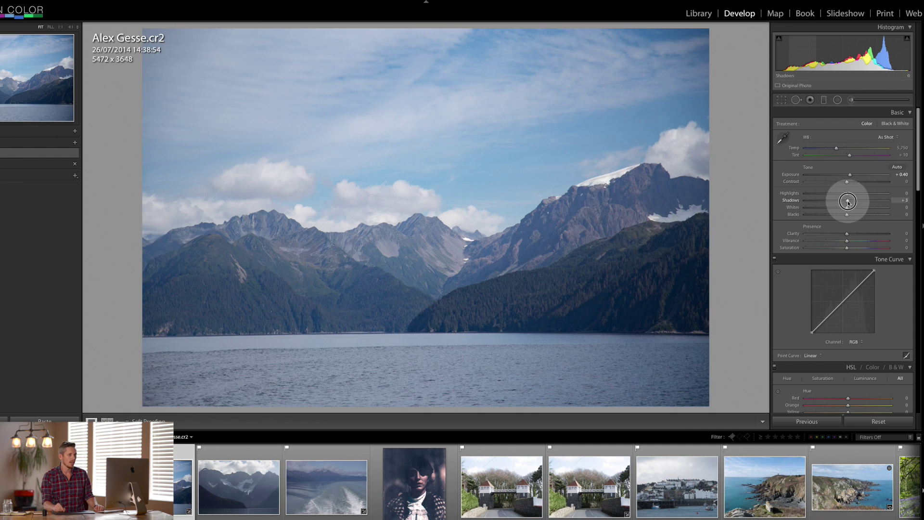
click(848, 239)
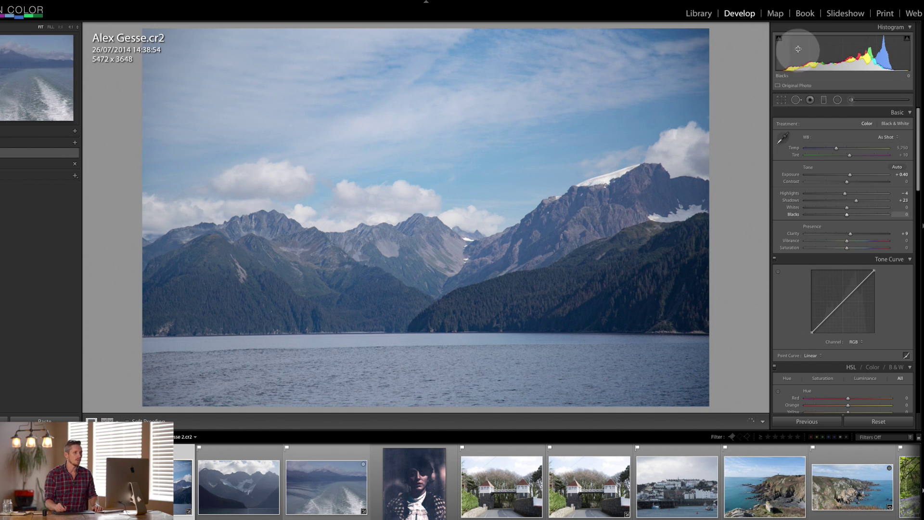
Draw a level graduated filter down from the sky top and reset its effect to neutral.
click(823, 100)
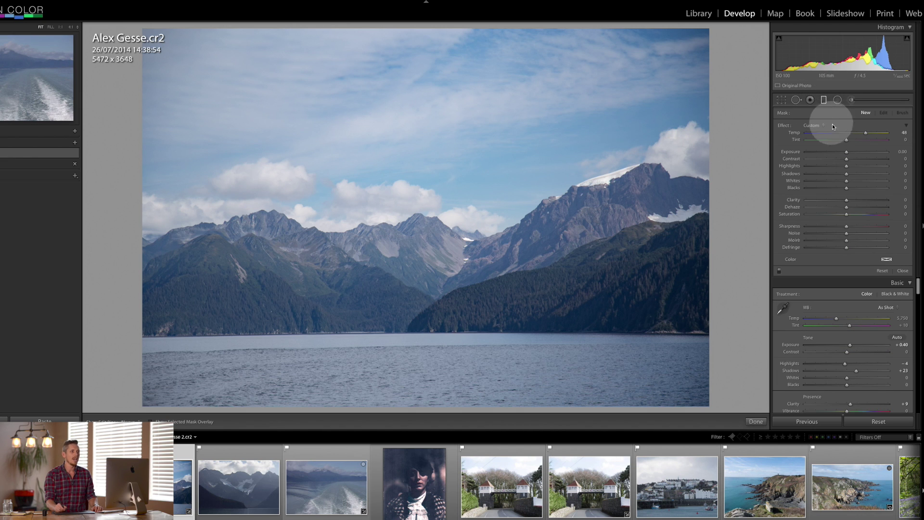
click(823, 103)
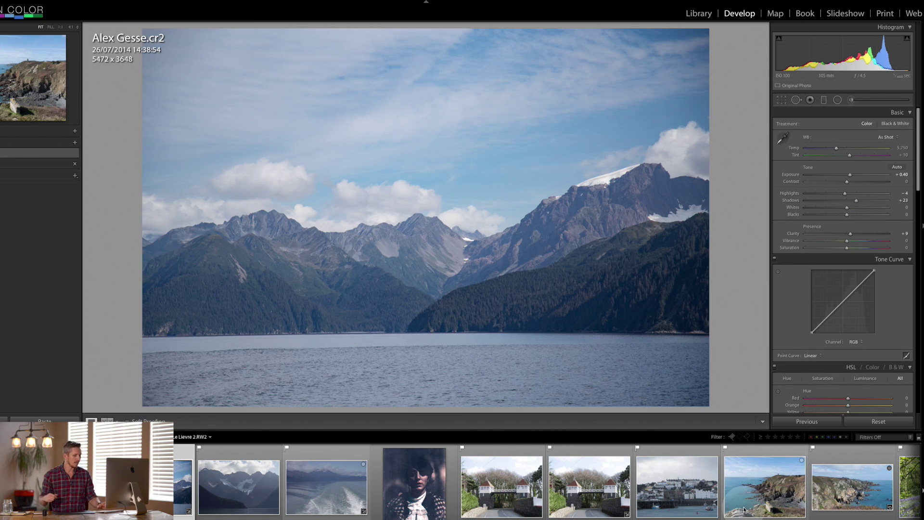
key(m)
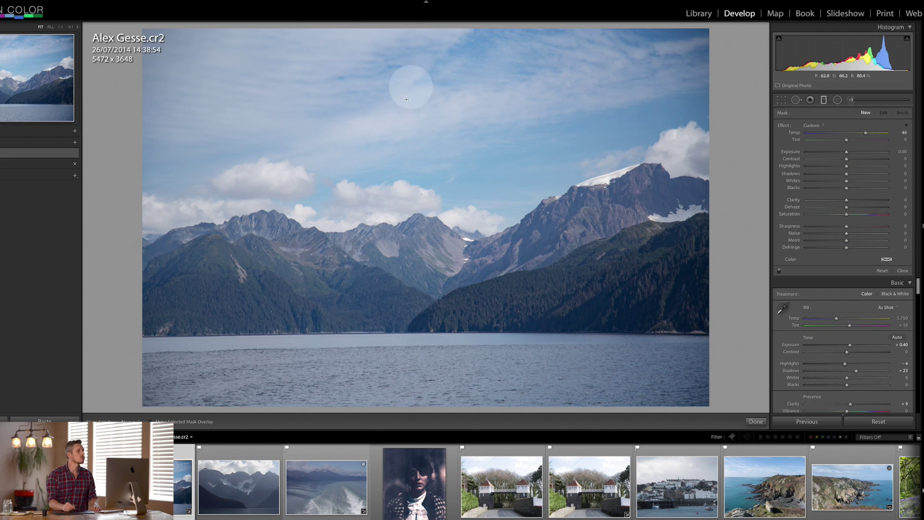
drag(415, 95, 421, 199)
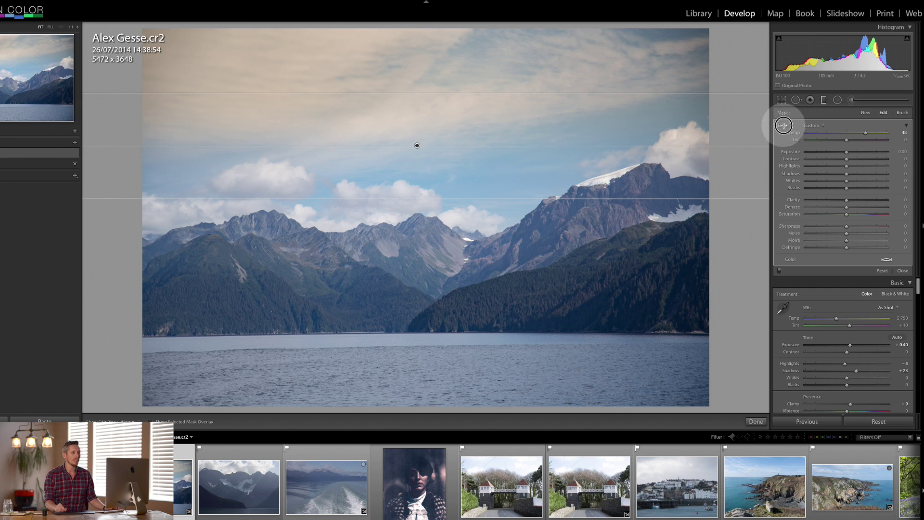
double_click(786, 124)
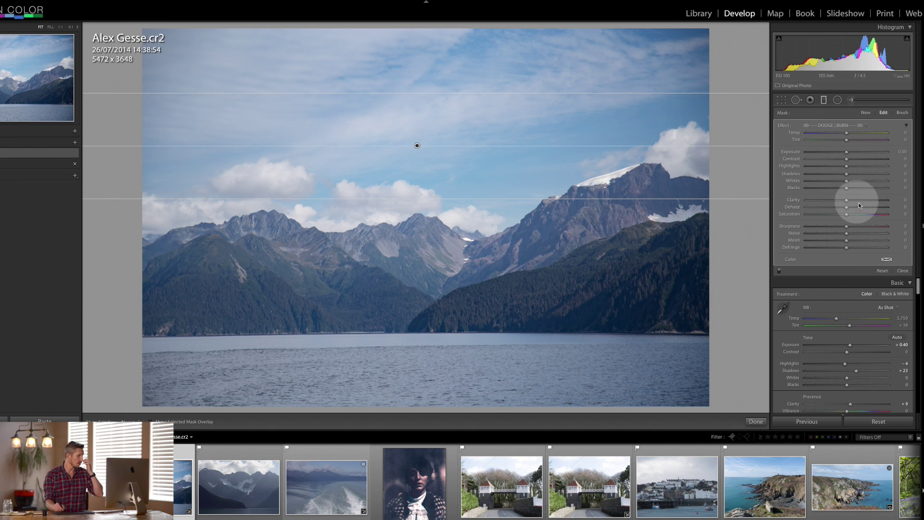
Push the sky filter's Exposure to 4.00 and nudge the filter slightly higher.
drag(846, 153, 904, 152)
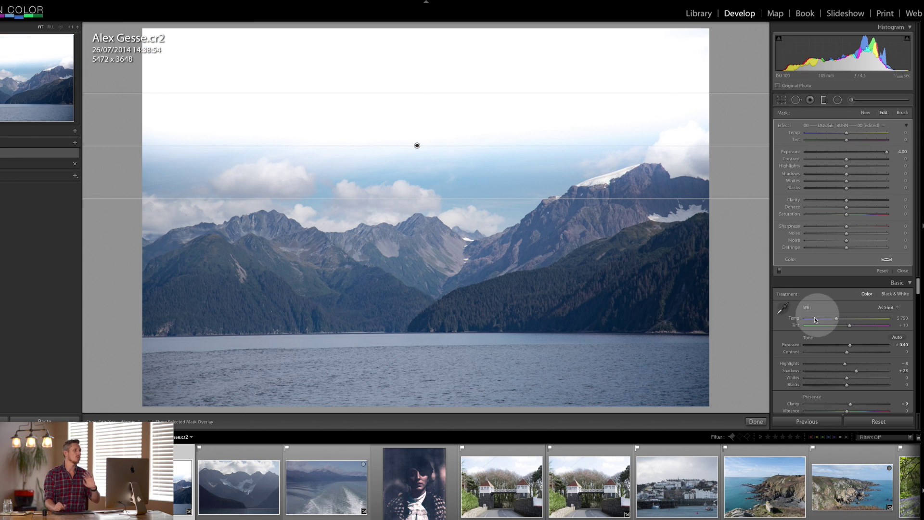
mouse_move(418, 146)
mouse_down()
mouse_move(396, 130)
mouse_move(407, 150)
mouse_move(418, 140)
mouse_up()
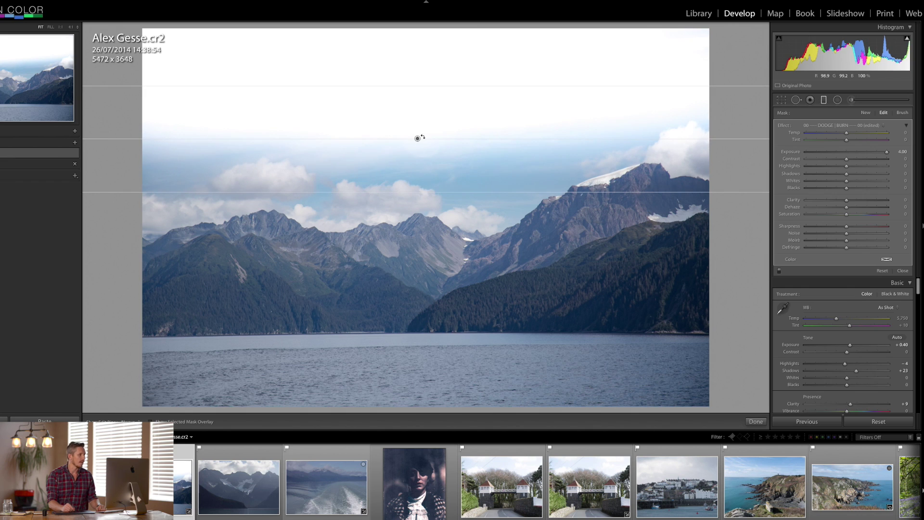
click(109, 157)
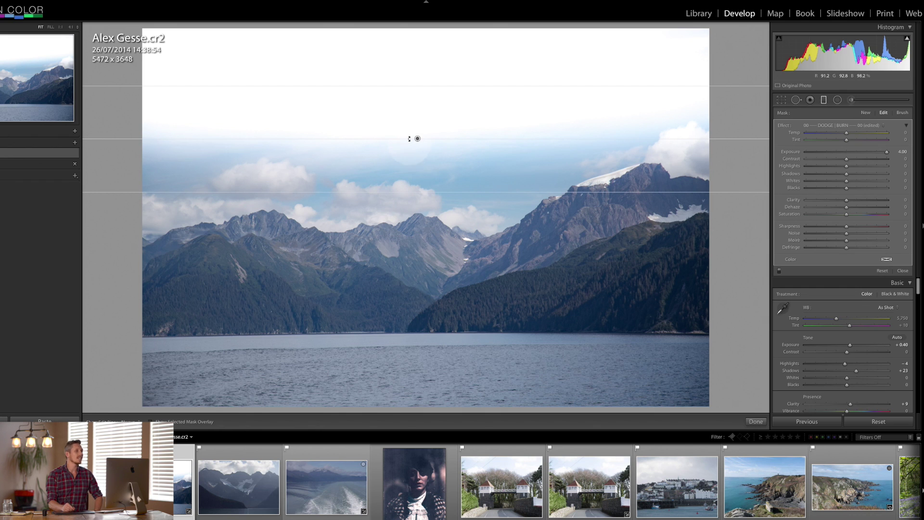
Move the whitening filter band up toward the top edge of the frame.
drag(418, 139, 423, 83)
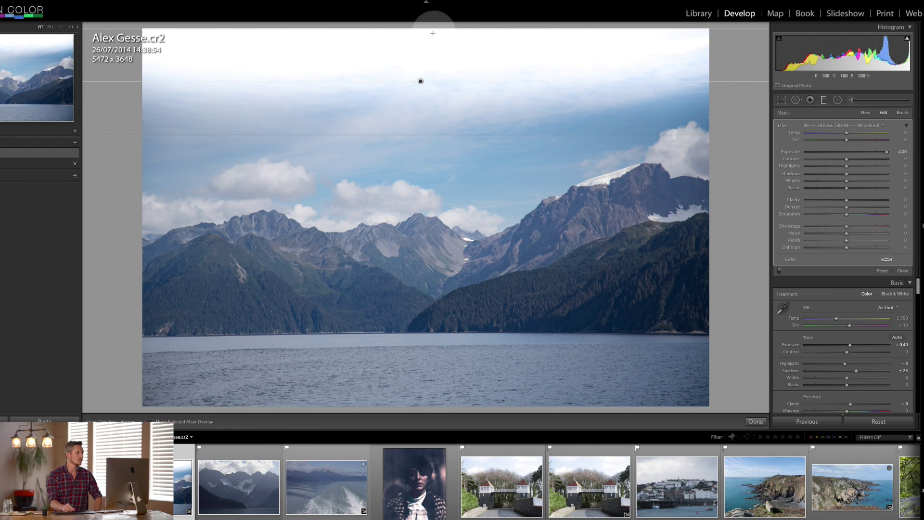
drag(434, 135, 448, 406)
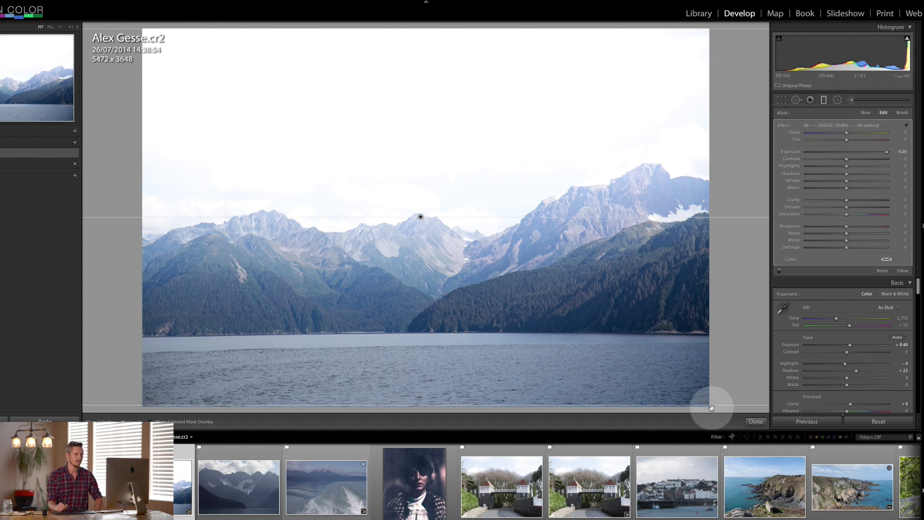
drag(412, 406, 422, 78)
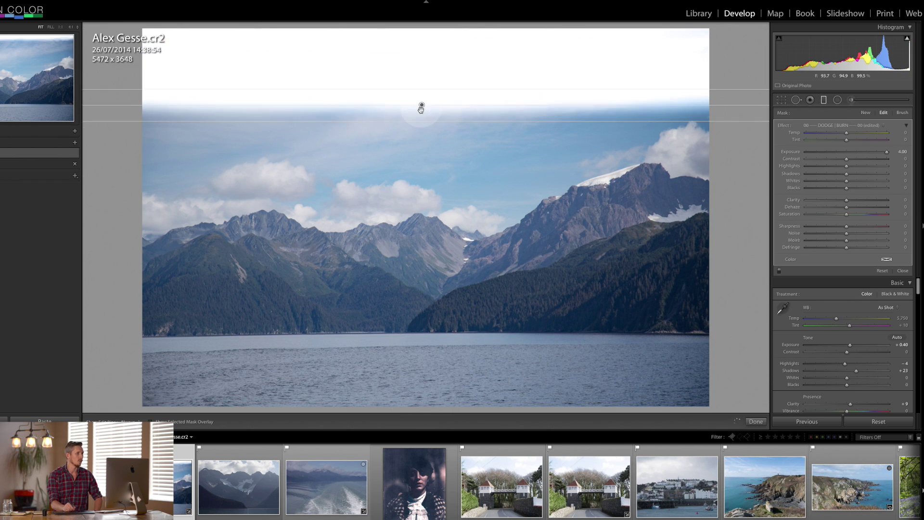
drag(421, 104, 422, 91)
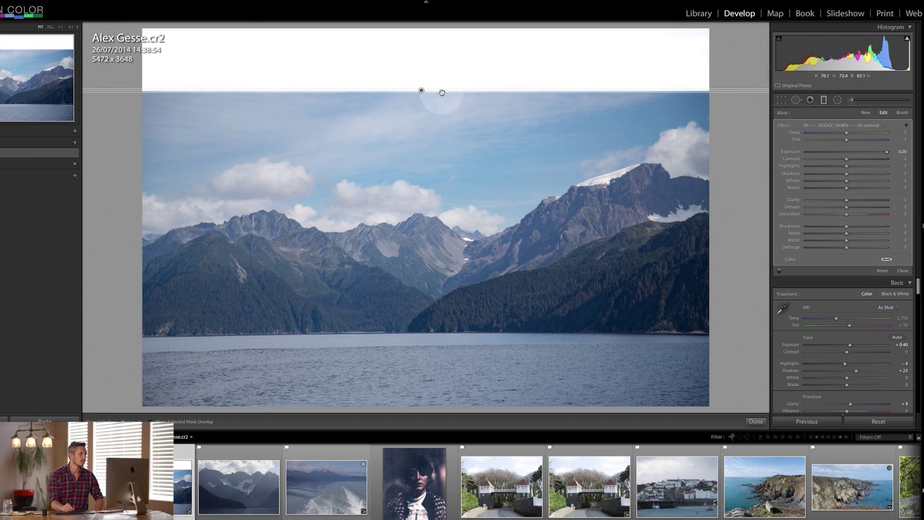
drag(442, 92, 441, 88)
Flip the filter's direction and refine its transition so the whitening stays above the peaks.
key(apostrophe)
key(apostrophe)
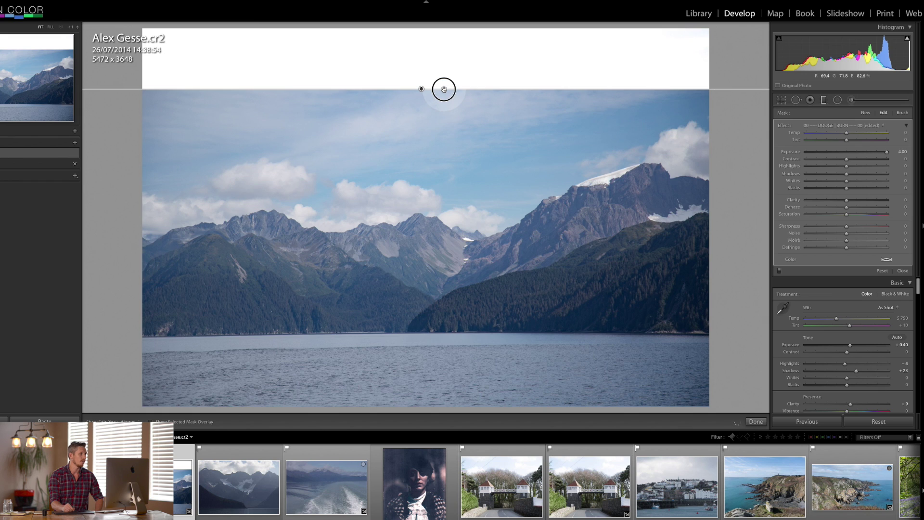
drag(449, 91, 450, 144)
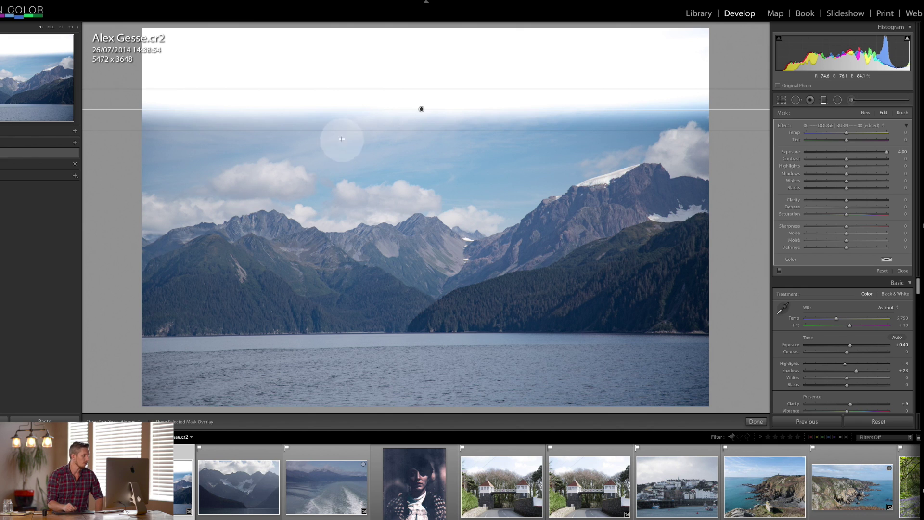
drag(422, 109, 421, 101)
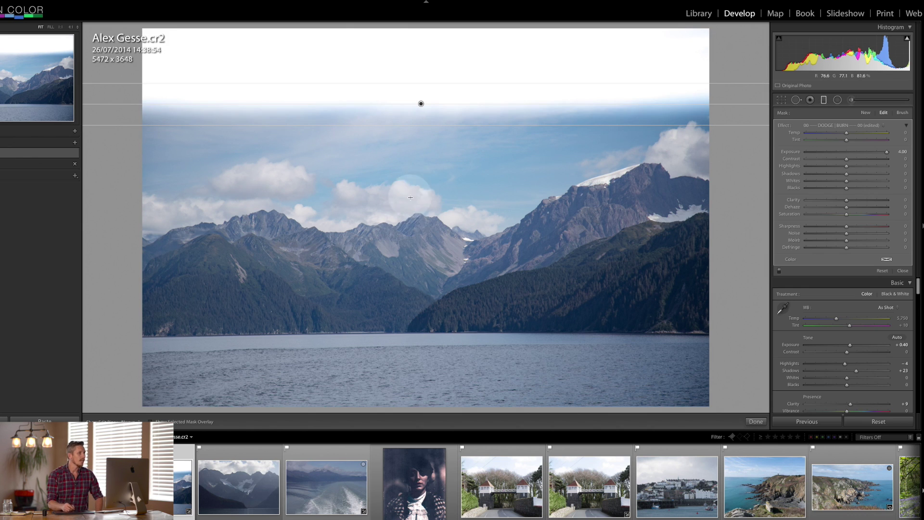
drag(418, 127, 425, 255)
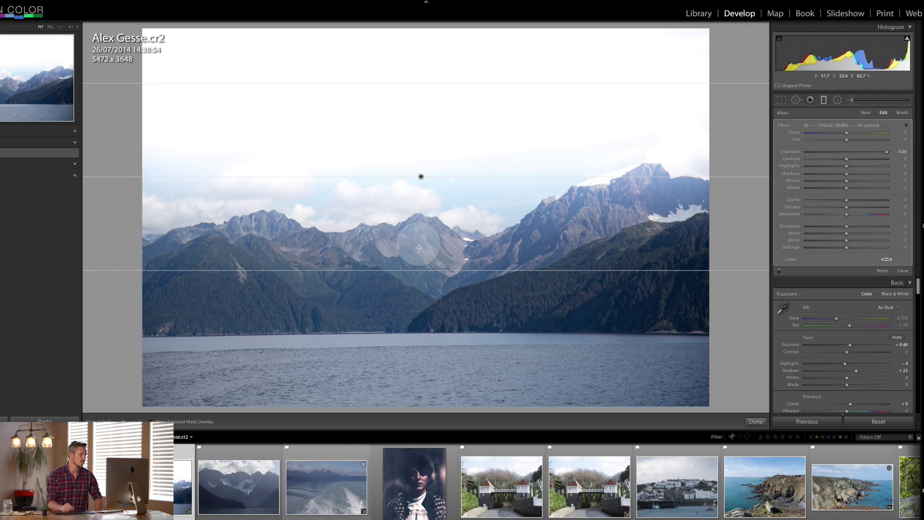
drag(427, 269, 427, 155)
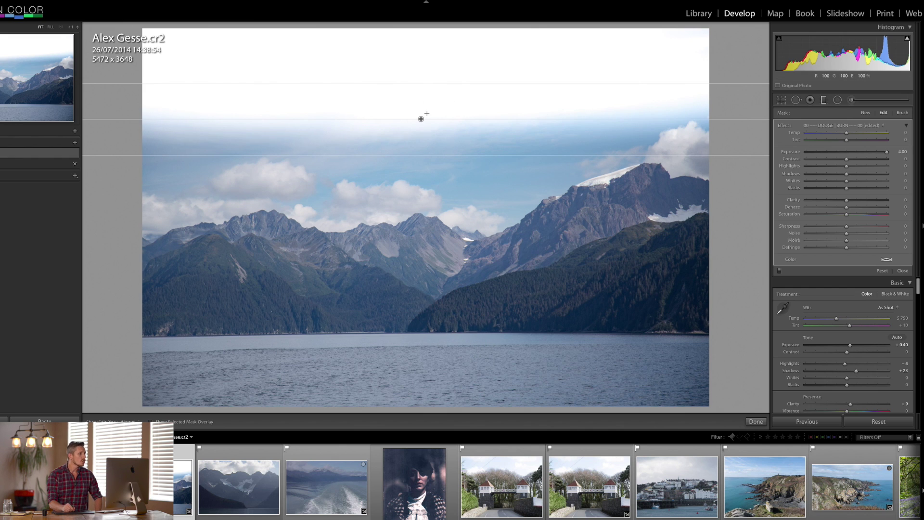
drag(420, 115, 424, 111)
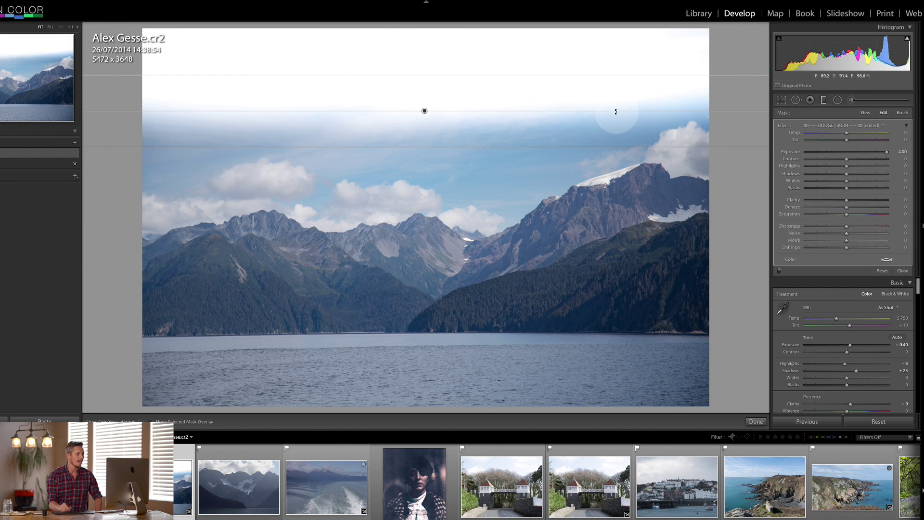
Test diagonal and vertical angles for the filter, return it to level, and widen its feather upward.
drag(615, 112, 498, 288)
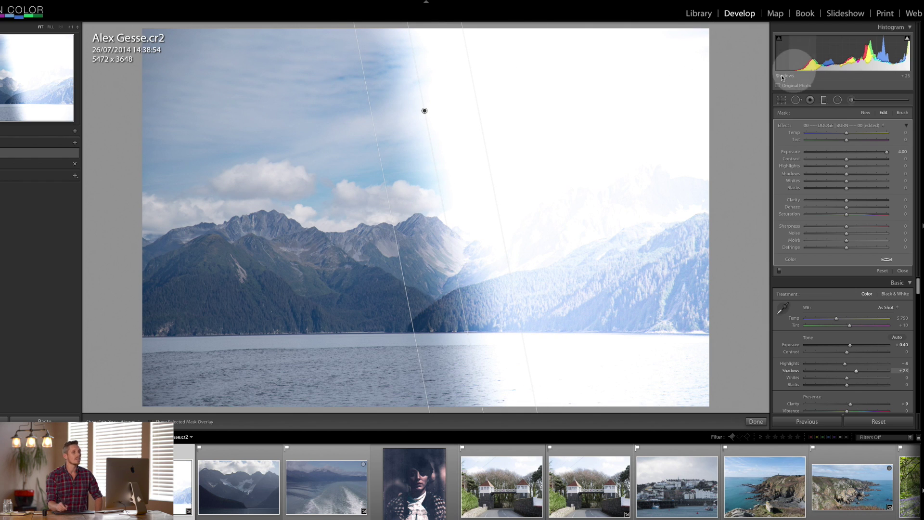
drag(468, 332, 590, 112)
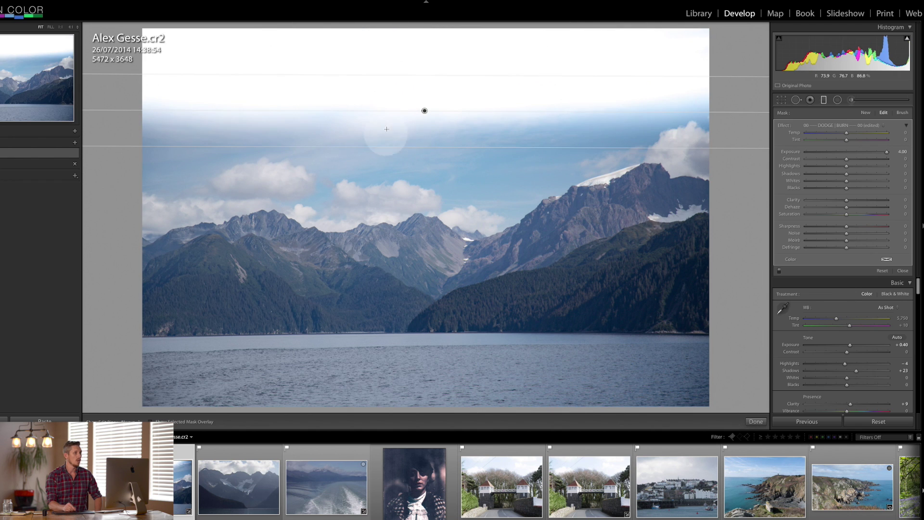
drag(420, 111, 420, 183)
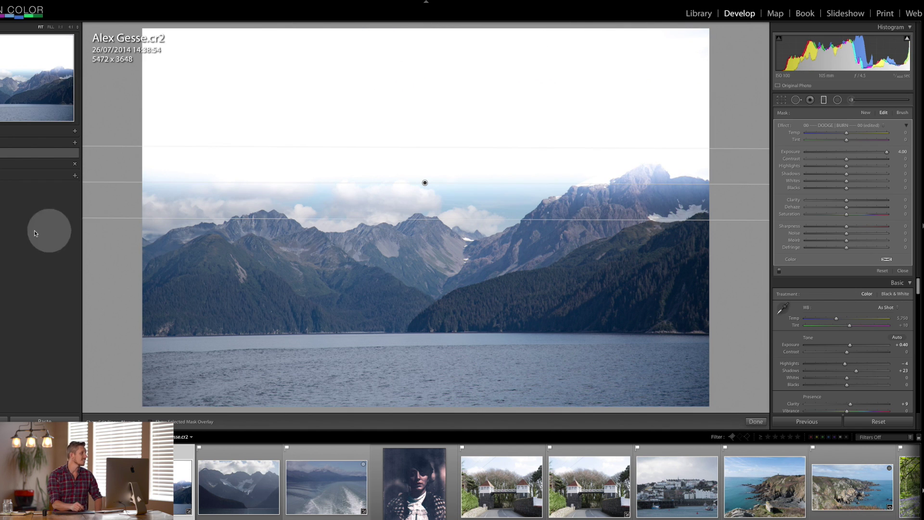
drag(675, 186, 726, 173)
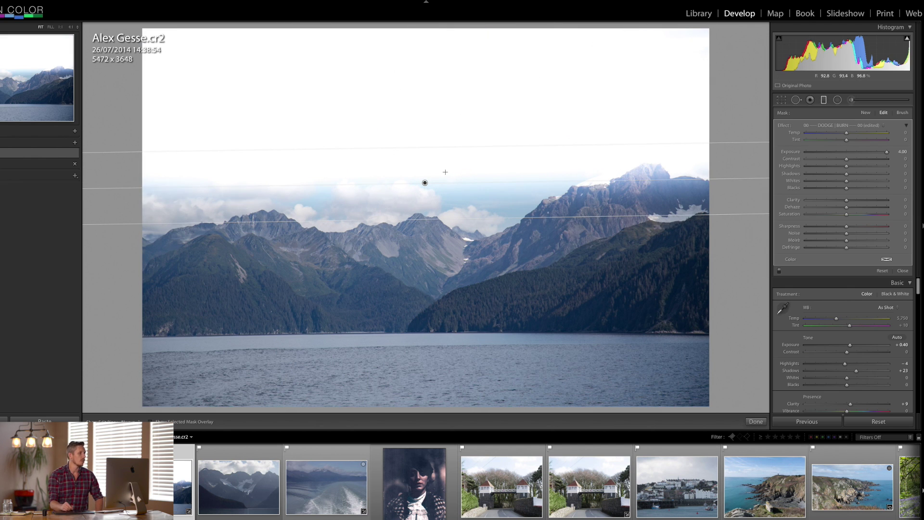
drag(572, 183, 409, 160)
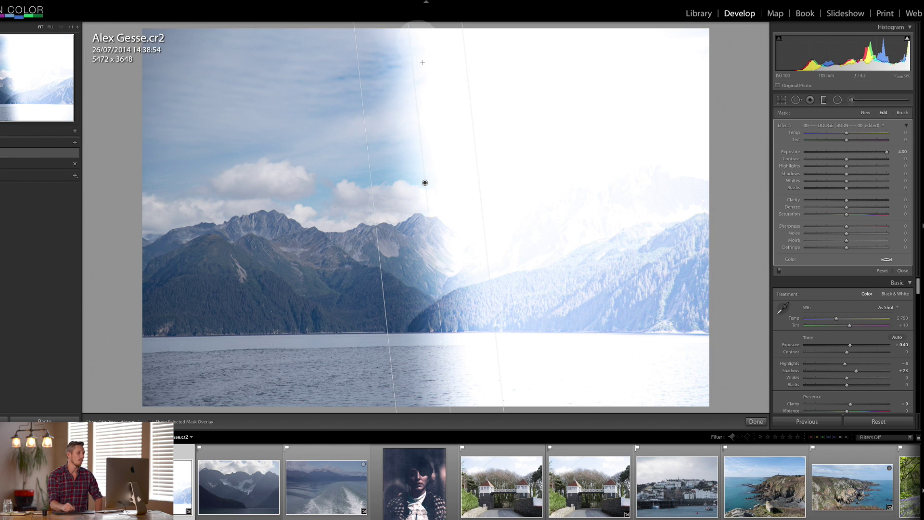
drag(448, 371, 532, 198)
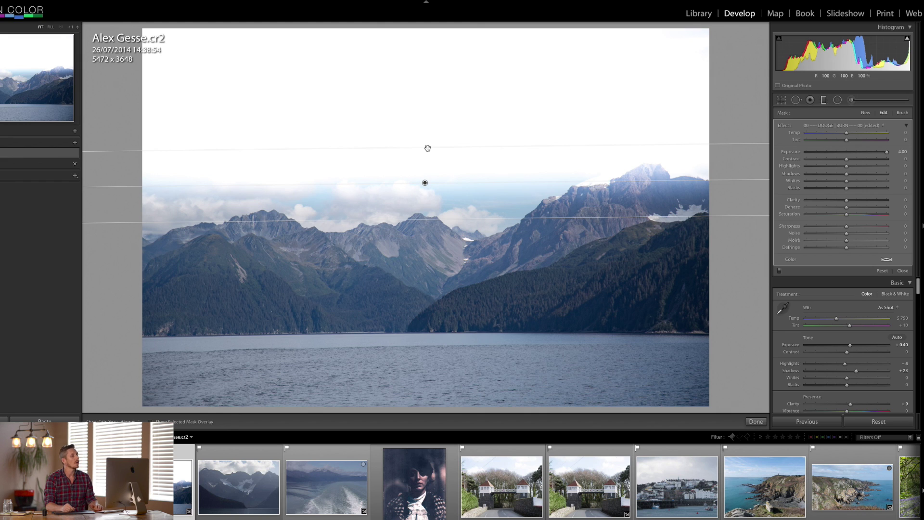
drag(430, 147, 426, 112)
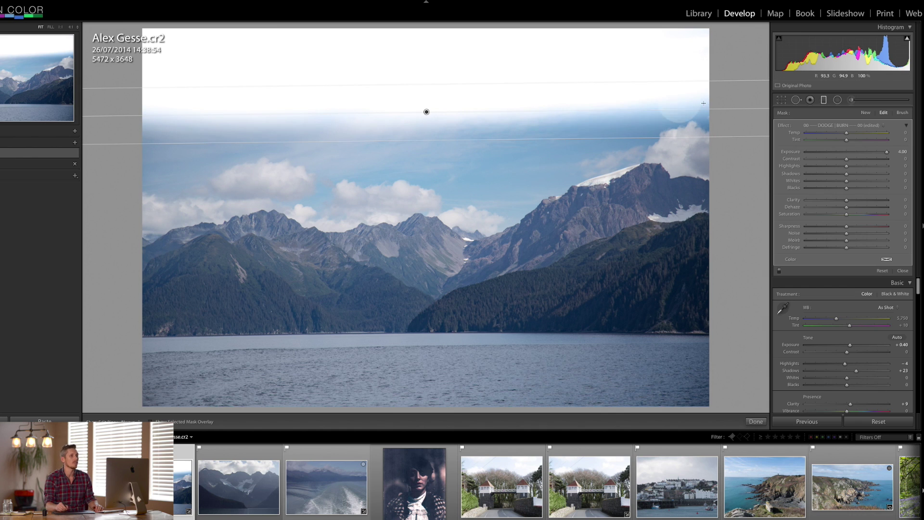
Reset the sky filter, widen it toward the mountains, and set Highlights 81, Whites 97, Shadows −28.
double_click(784, 126)
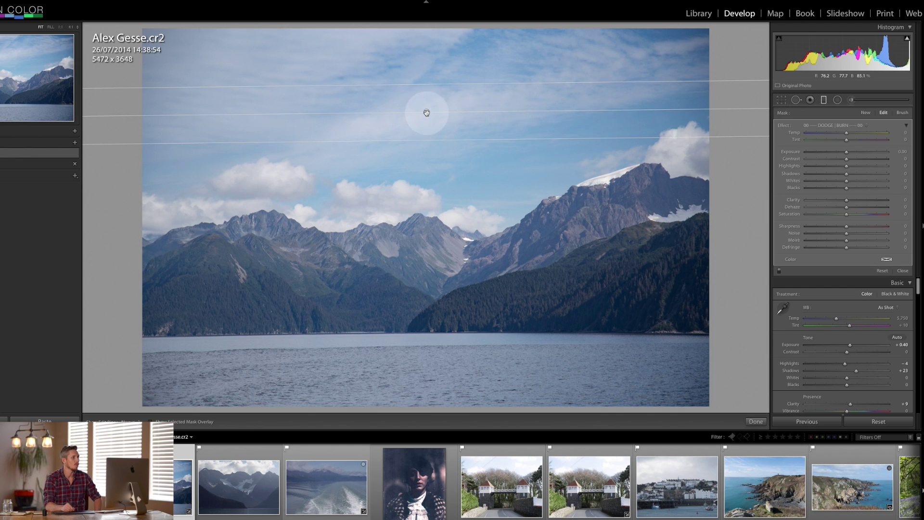
drag(426, 112, 428, 120)
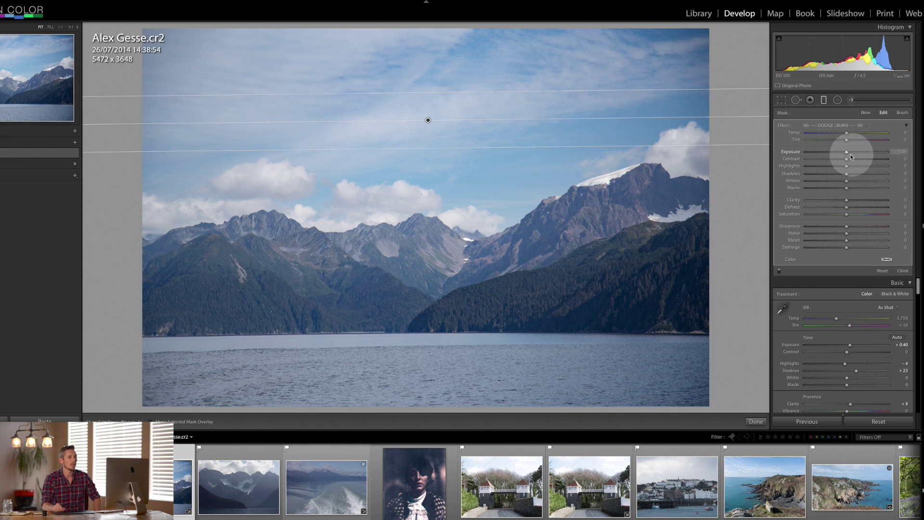
drag(851, 156, 857, 155)
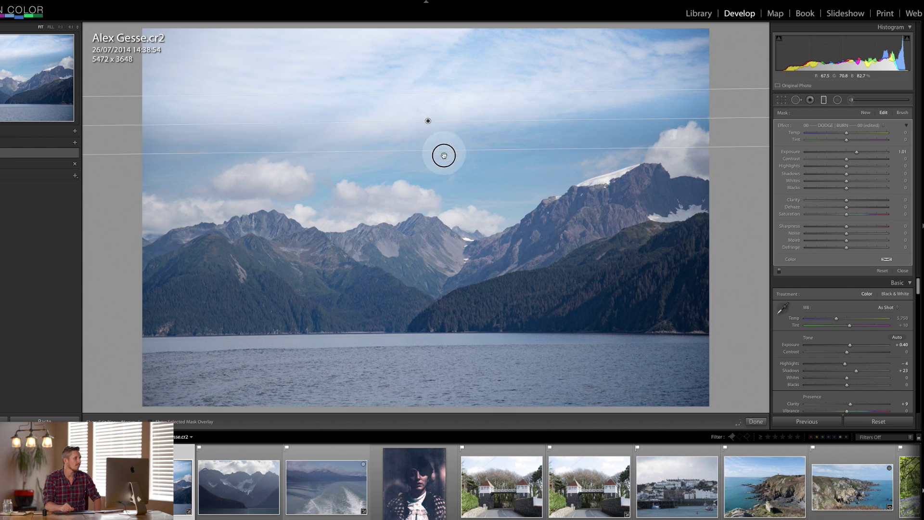
drag(441, 150, 440, 233)
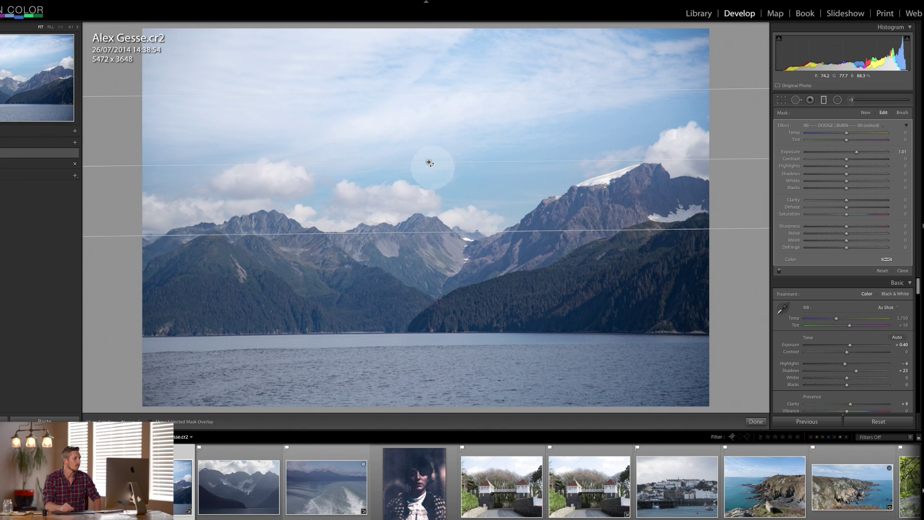
drag(429, 163, 427, 199)
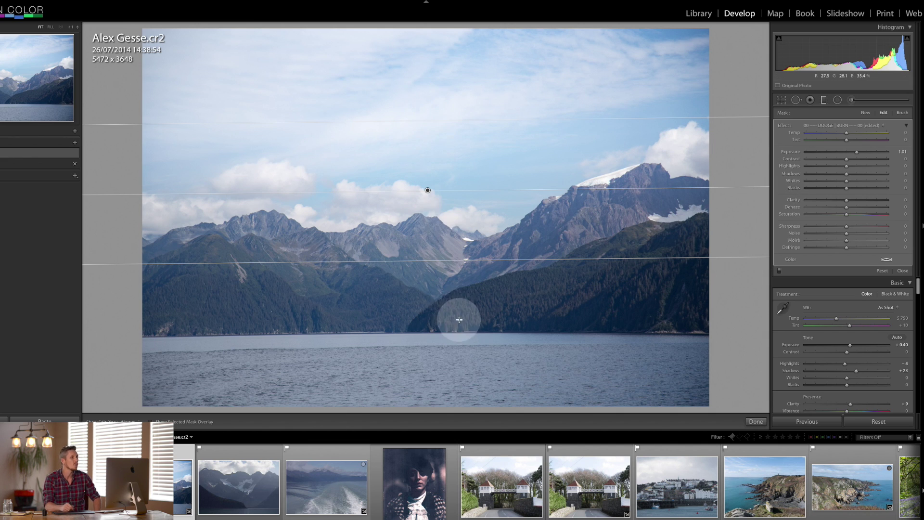
drag(856, 153, 825, 178)
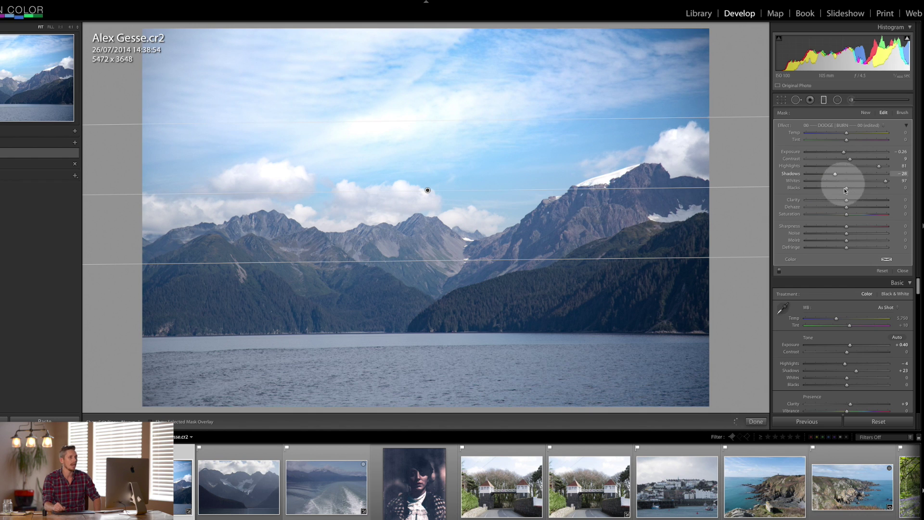
drag(847, 215, 854, 214)
Give the sky filter Saturation 18, Temp −14 and Tint 11.
click(838, 137)
drag(847, 135, 841, 135)
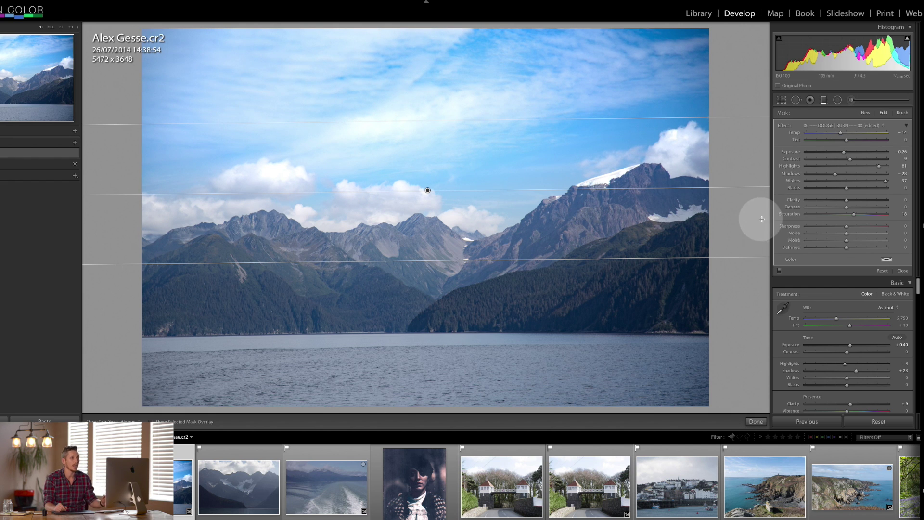
click(857, 144)
drag(852, 140, 852, 142)
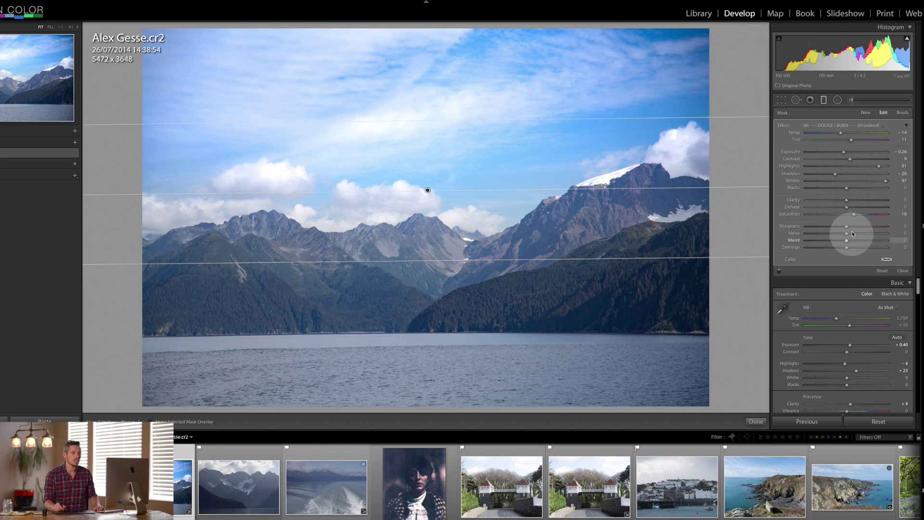
Add a soft purple colour tint to the sky filter.
click(887, 259)
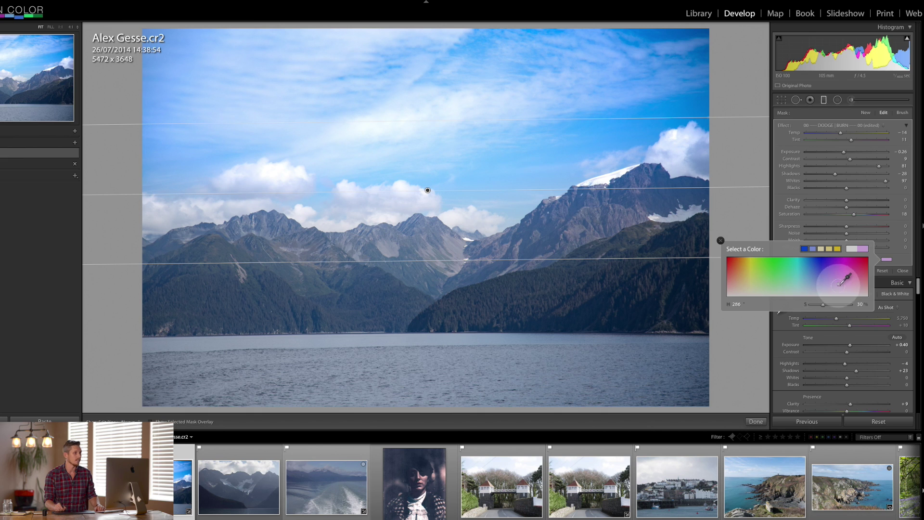
drag(841, 283, 838, 291)
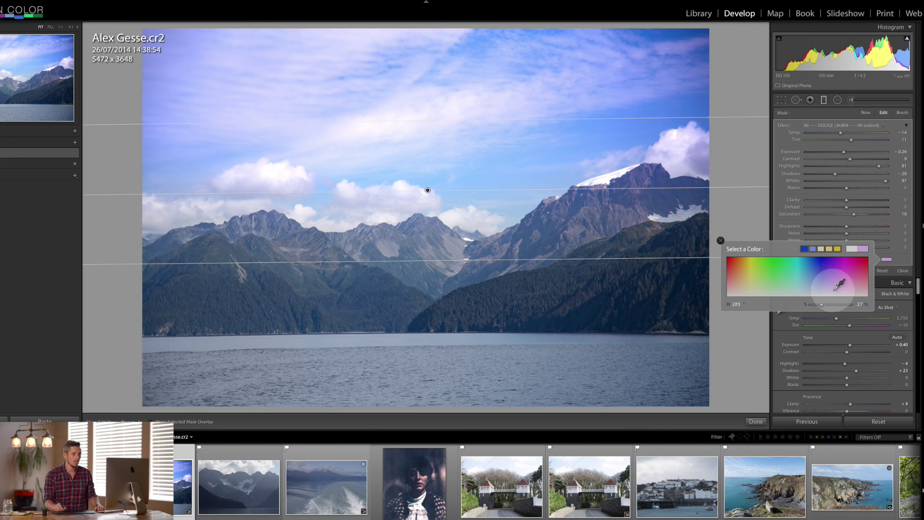
click(720, 240)
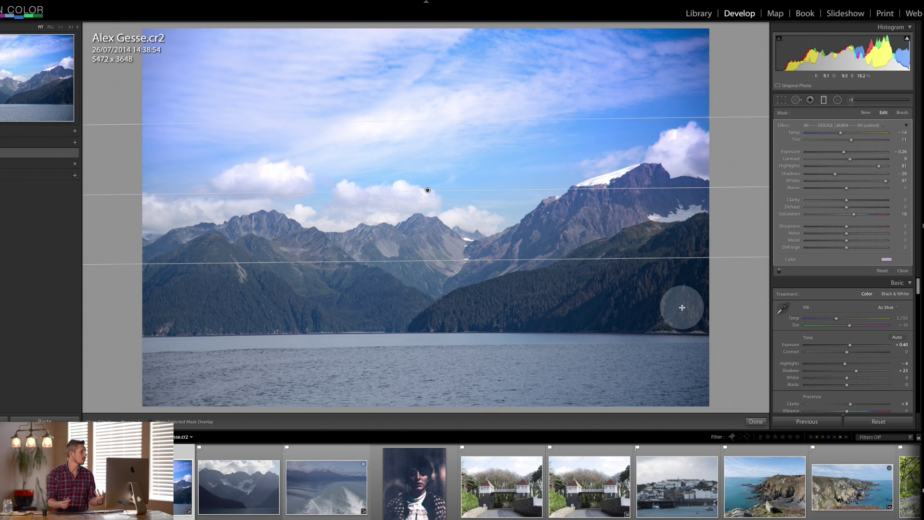
Reposition the violet sky filter and stretch its feather down across the mountain slopes.
drag(428, 191, 436, 150)
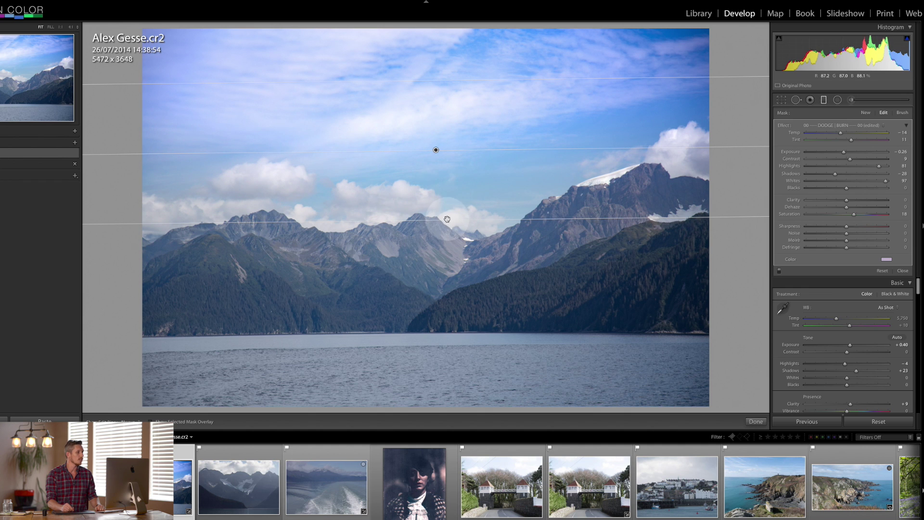
mouse_move(449, 223)
mouse_down()
mouse_move(450, 254)
mouse_move(449, 241)
mouse_up()
drag(436, 150, 429, 206)
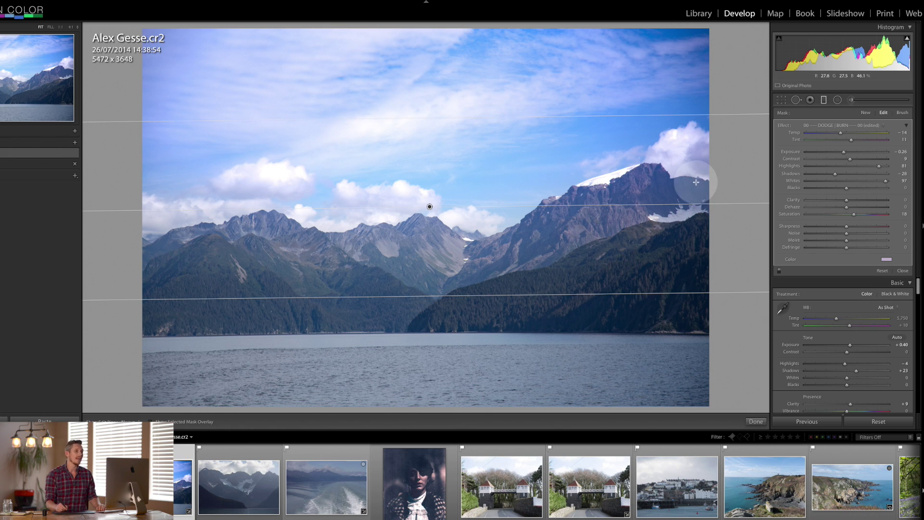
With a smaller Auto Mask brush, erase the sky filter from the snowy right mountain face.
click(903, 113)
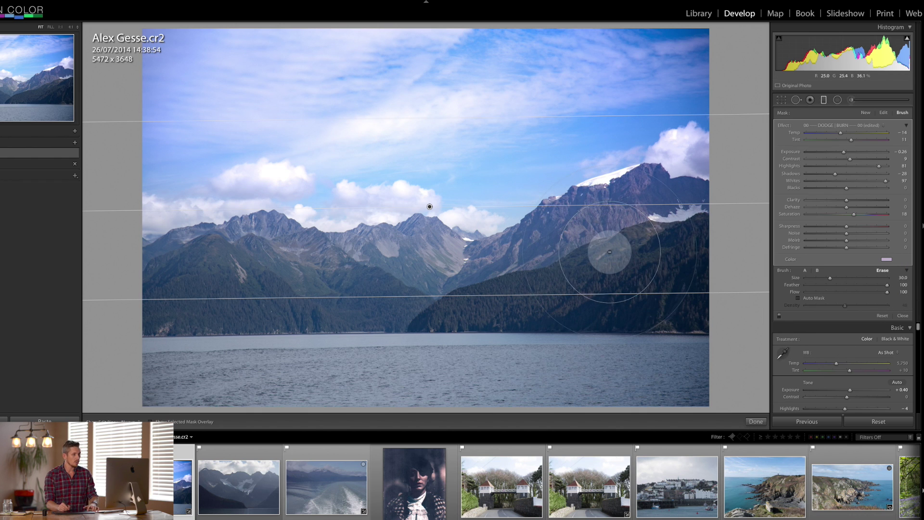
key(bracketleft)
key(bracketleft)
key(bracketleft)
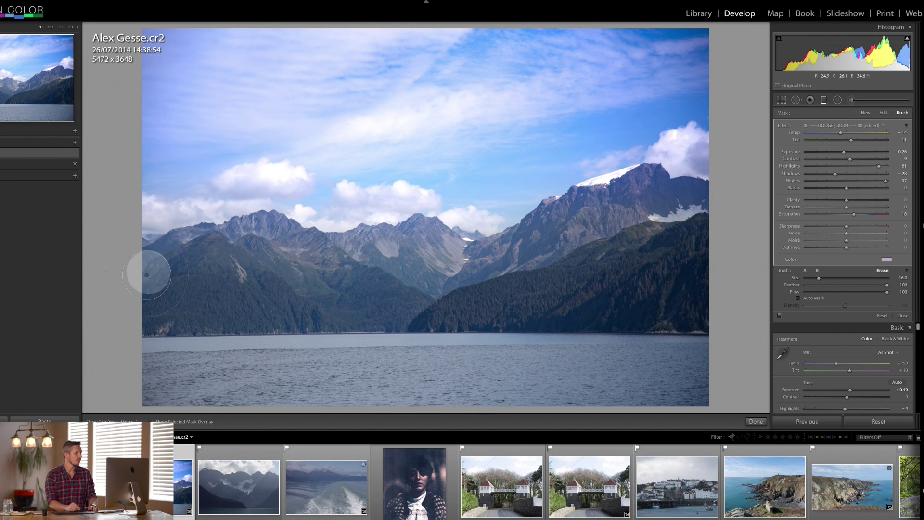
drag(308, 154, 583, 39)
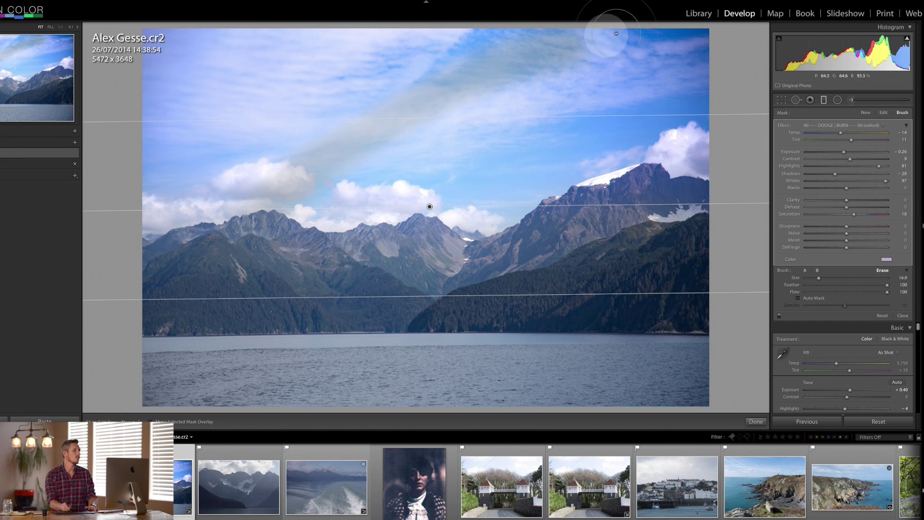
key(super+z)
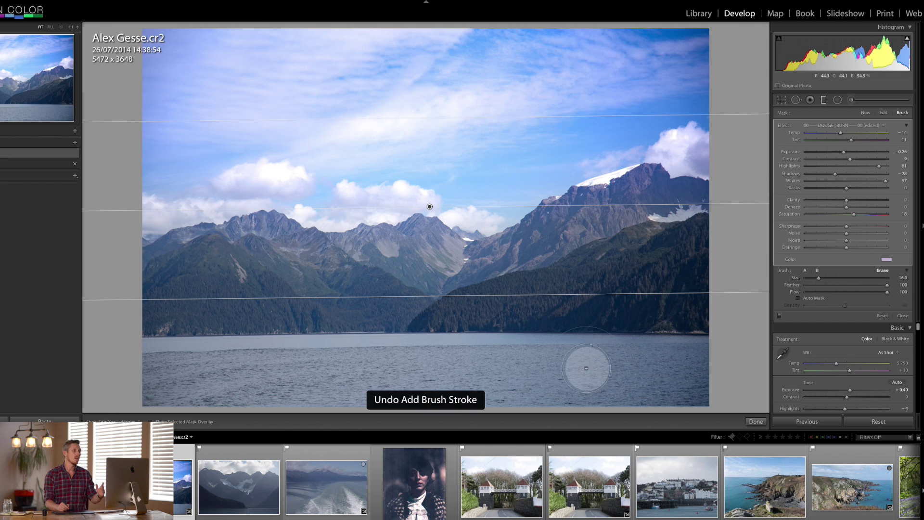
click(817, 299)
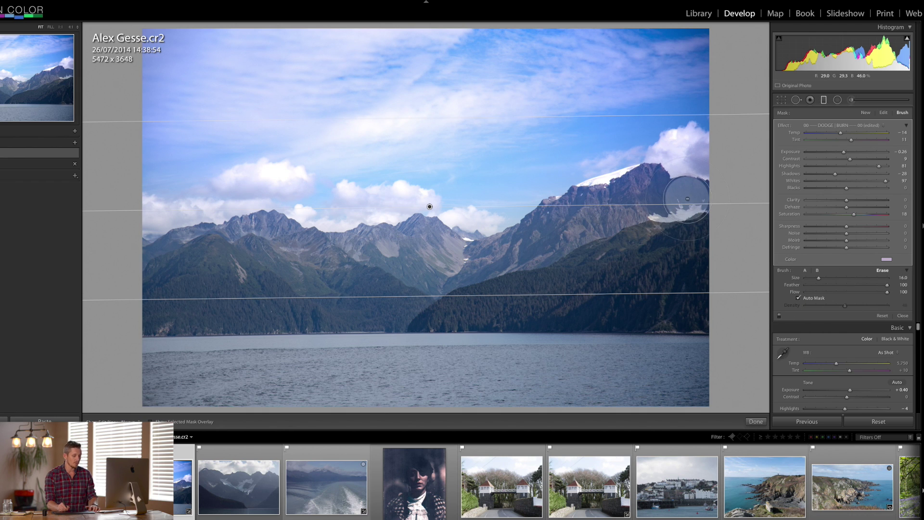
mouse_move(698, 193)
mouse_down()
mouse_move(652, 183)
mouse_move(580, 204)
mouse_move(493, 258)
mouse_move(409, 236)
mouse_move(361, 250)
mouse_move(239, 239)
mouse_move(157, 266)
mouse_move(265, 231)
mouse_move(161, 252)
mouse_move(247, 252)
mouse_move(339, 313)
mouse_up()
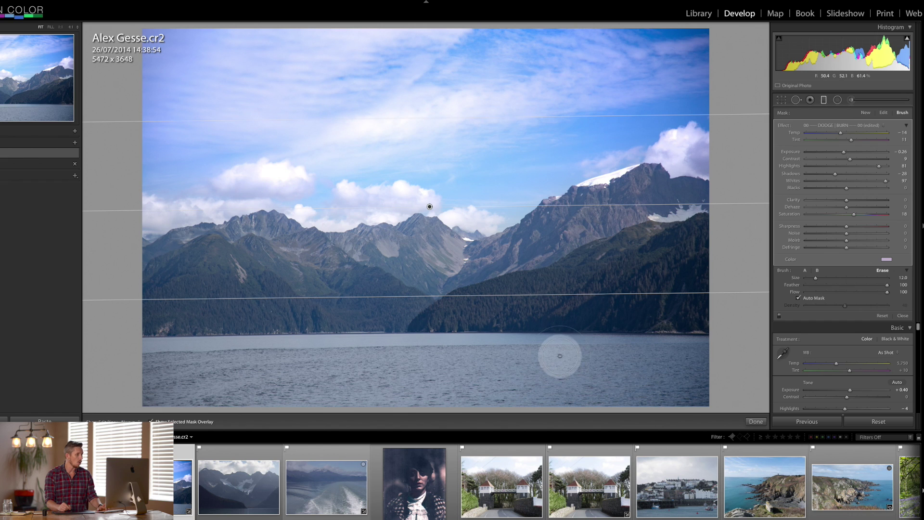
Erase the snowy peak from the sky filter's mask, then set the filter's Exposure to a mild darkening.
key(o)
mouse_move(654, 205)
mouse_down()
mouse_move(637, 194)
mouse_move(698, 199)
mouse_move(653, 227)
mouse_move(645, 200)
mouse_move(552, 217)
mouse_move(563, 292)
mouse_move(423, 246)
mouse_move(434, 252)
mouse_move(370, 302)
mouse_move(238, 256)
mouse_move(145, 277)
mouse_up()
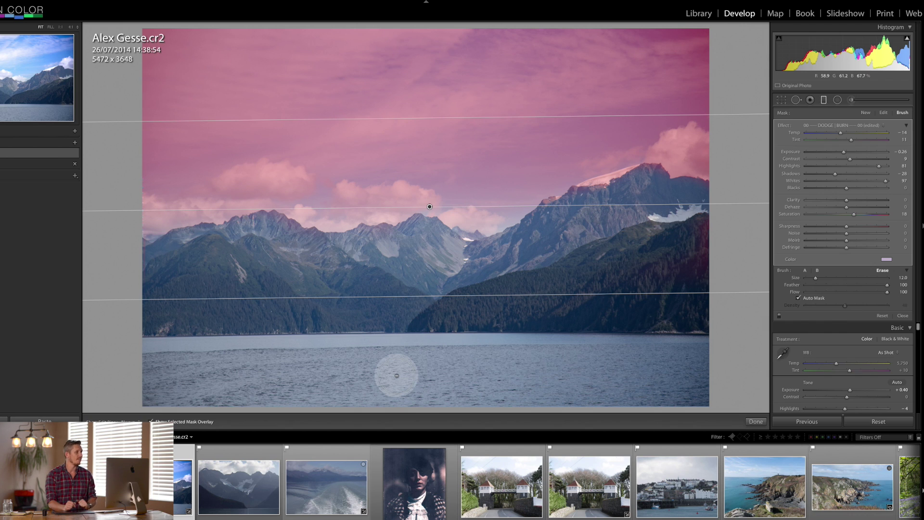
key(o)
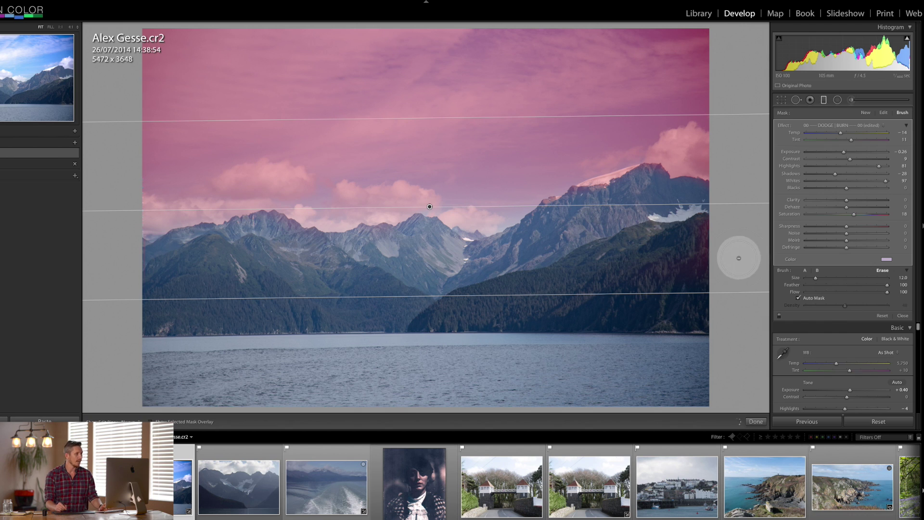
drag(844, 153, 792, 155)
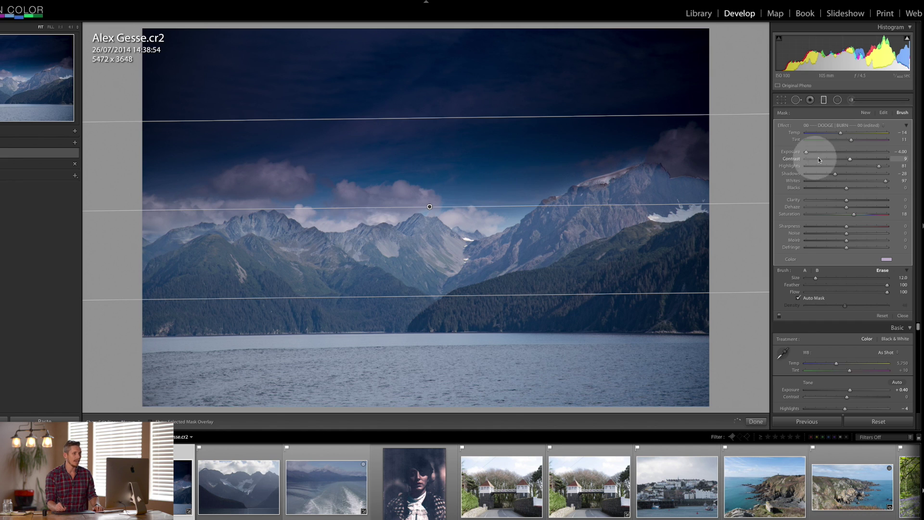
click(840, 152)
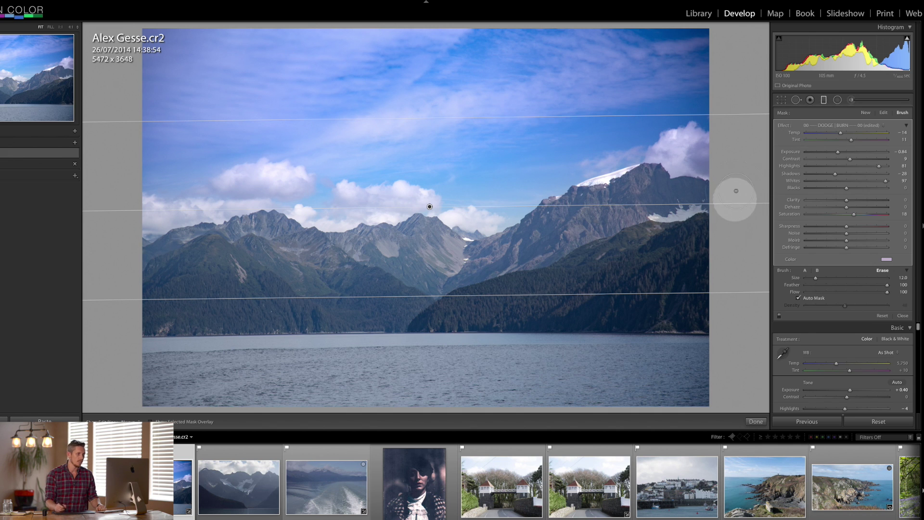
Duplicate the sky filter and drag the copy lower over the mountains.
right_click(430, 208)
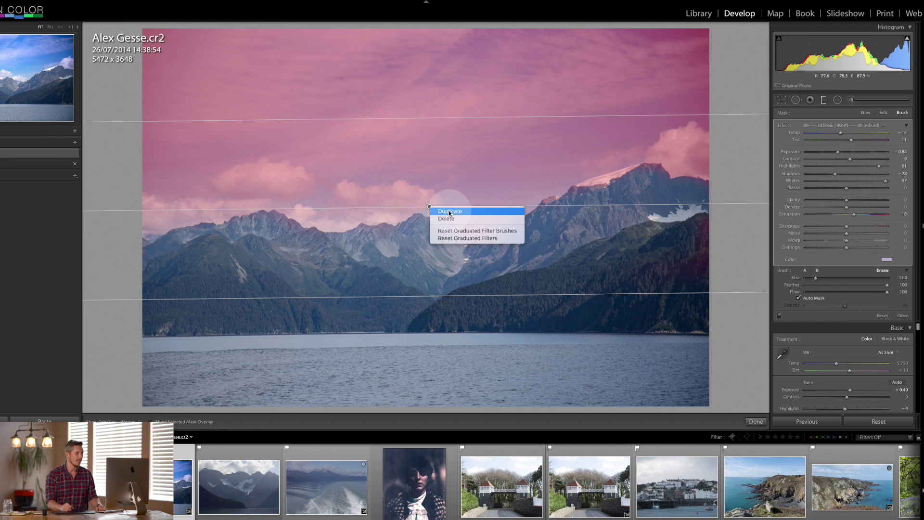
click(451, 212)
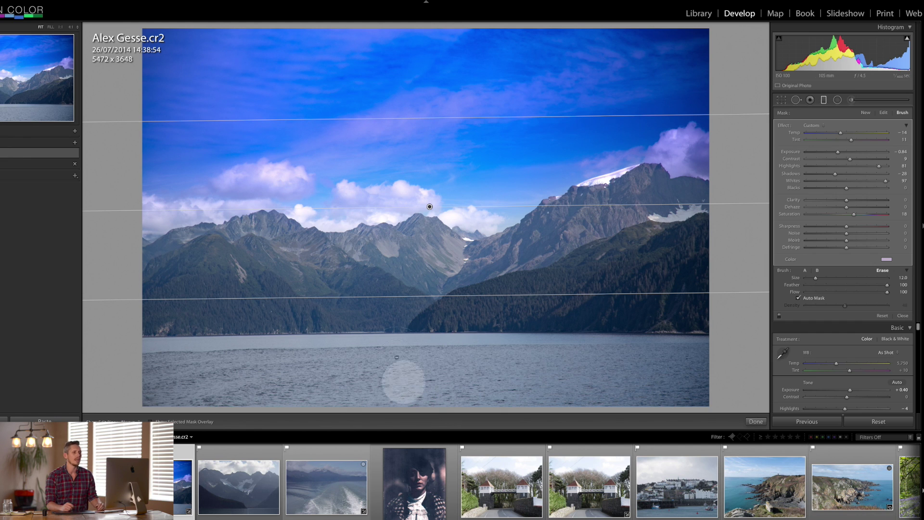
drag(430, 208, 425, 262)
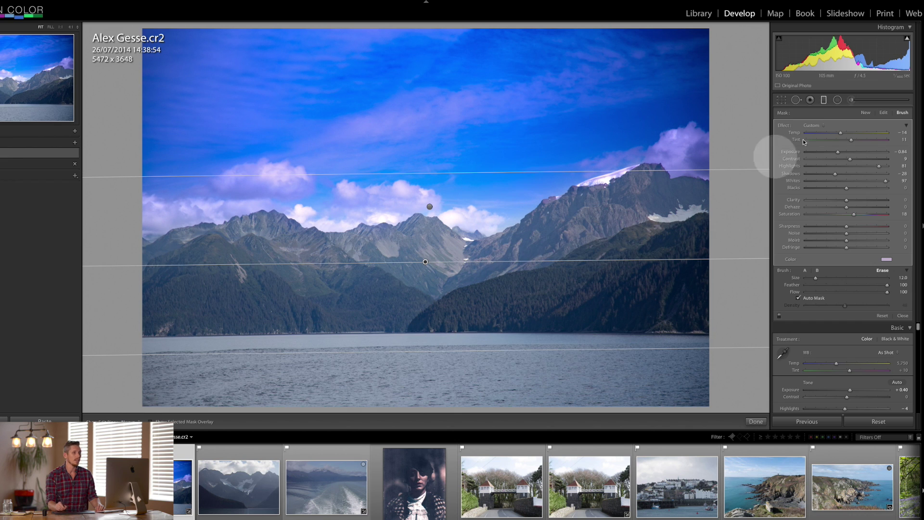
click(892, 115)
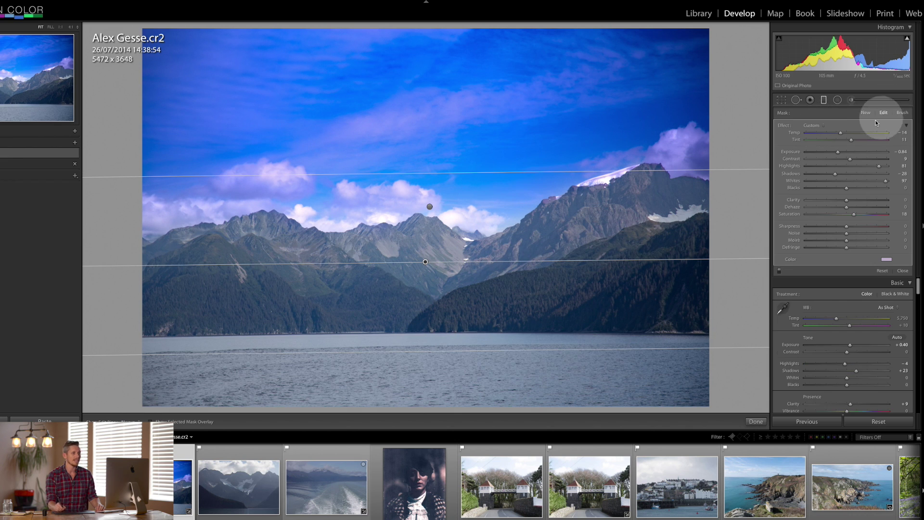
Tilt and reposition the duplicate filter so it slopes down to the right along the lake shoreline.
drag(557, 260, 427, 342)
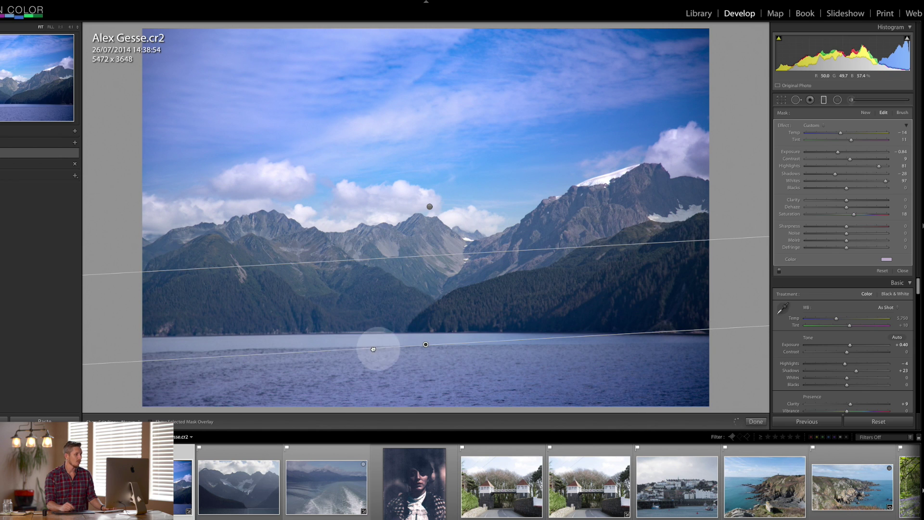
drag(351, 347, 356, 337)
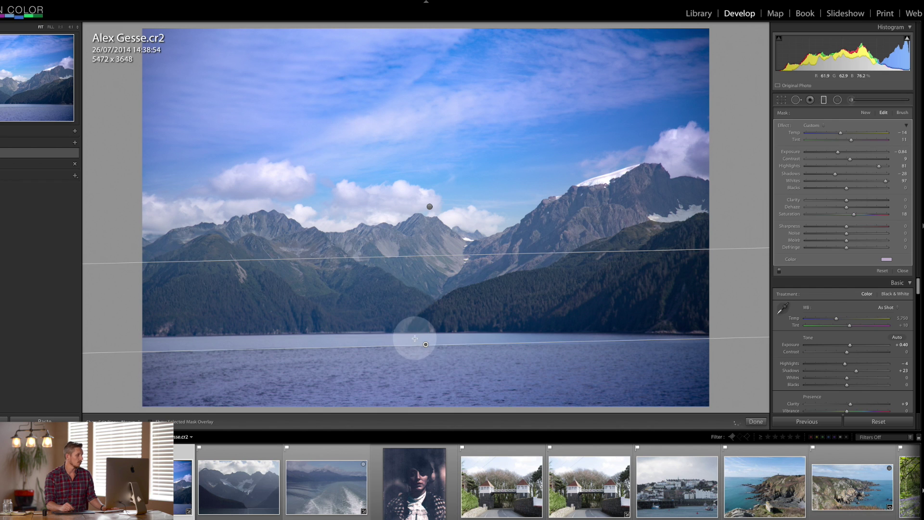
drag(425, 344, 421, 333)
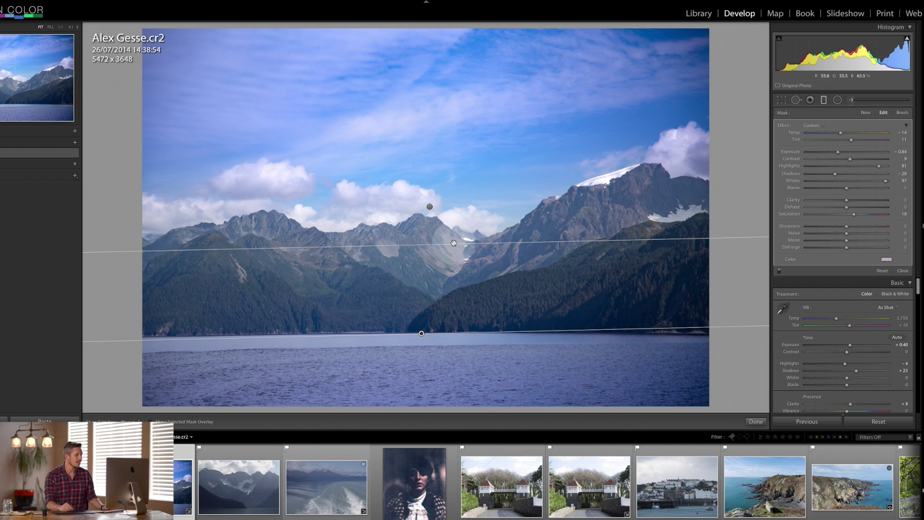
drag(454, 243, 451, 331)
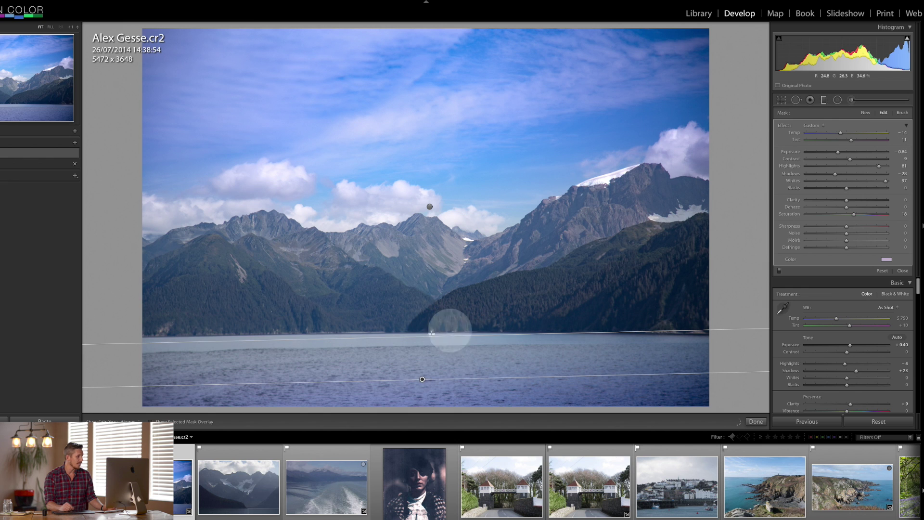
drag(422, 379, 417, 331)
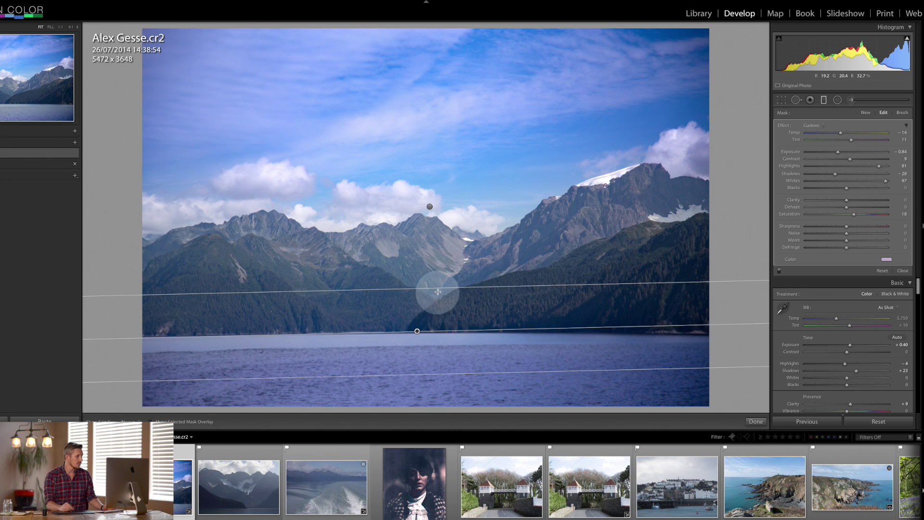
drag(438, 291, 417, 335)
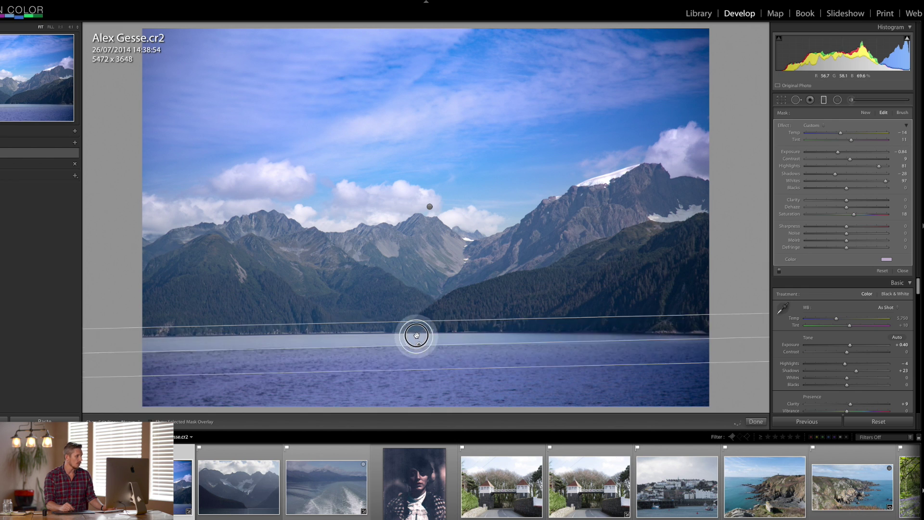
drag(510, 330, 499, 341)
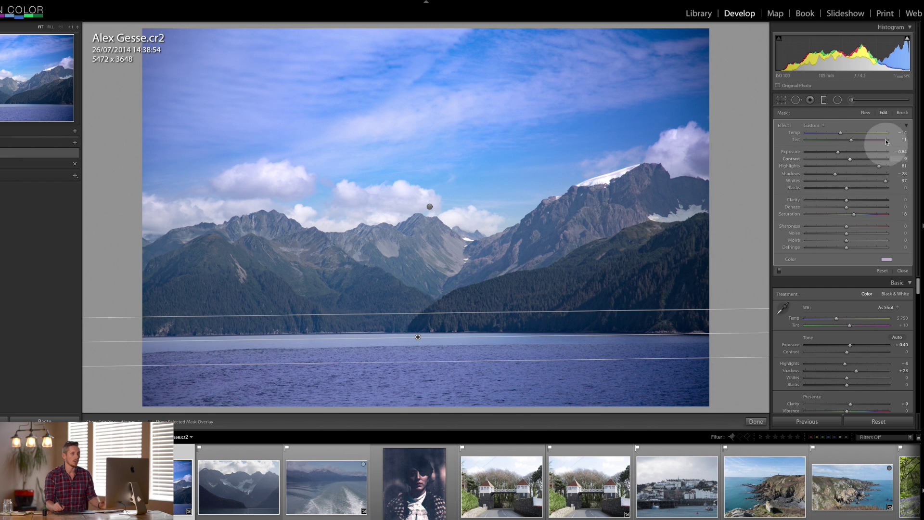
Warm the lake filter to Temp 11 and lower Highlights to 51 and Contrast to 64.
drag(852, 132, 852, 132)
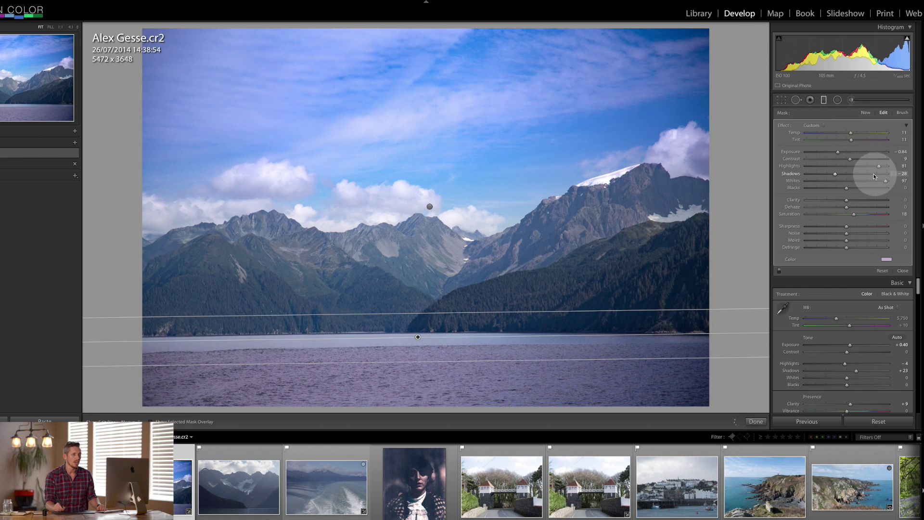
drag(868, 169, 848, 152)
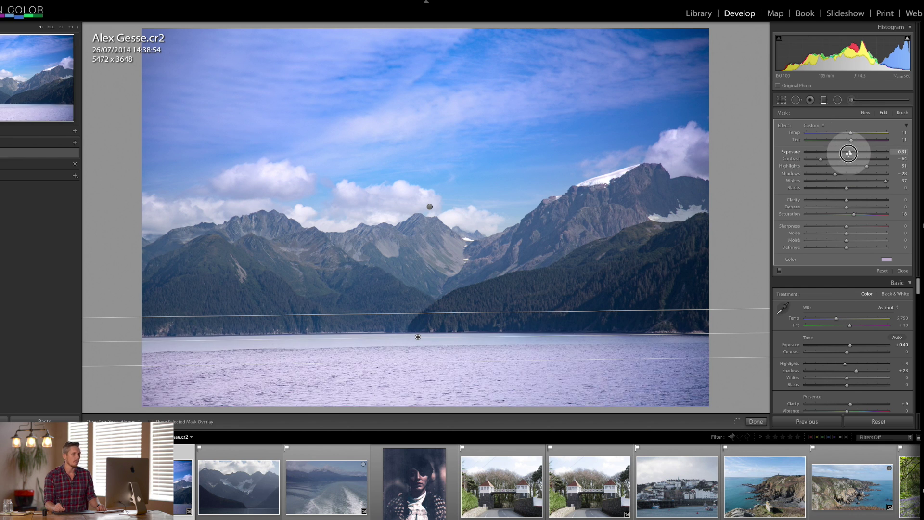
click(885, 258)
Give the lake filter a blue tint, Temp 16 and Dehaze 49, and lower it over the water.
click(816, 286)
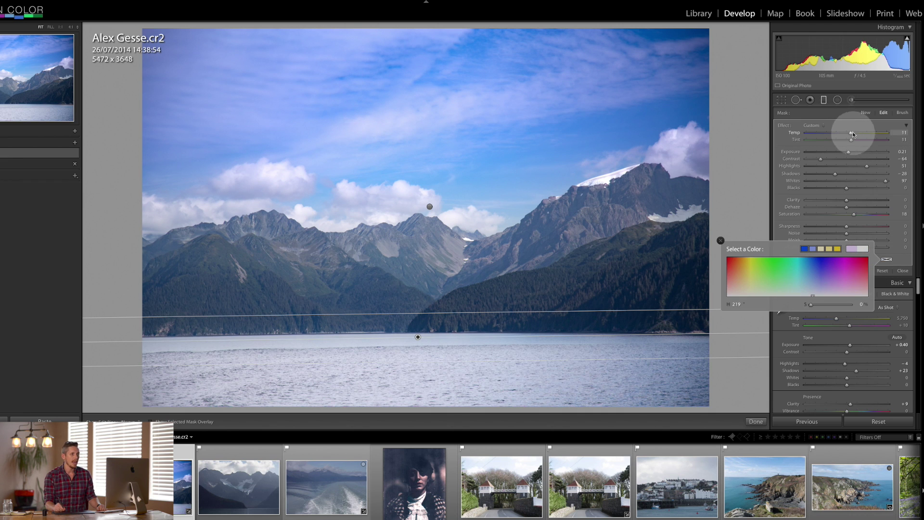
drag(851, 132, 850, 131)
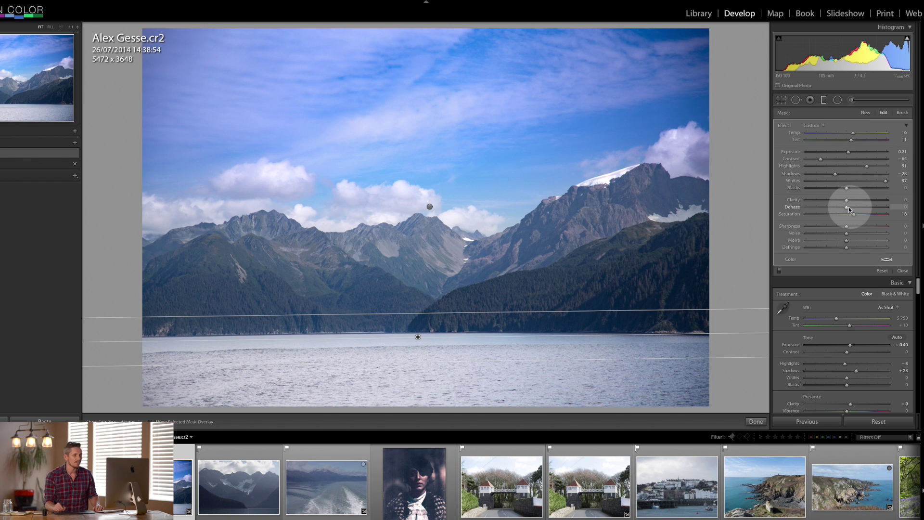
drag(847, 207, 861, 212)
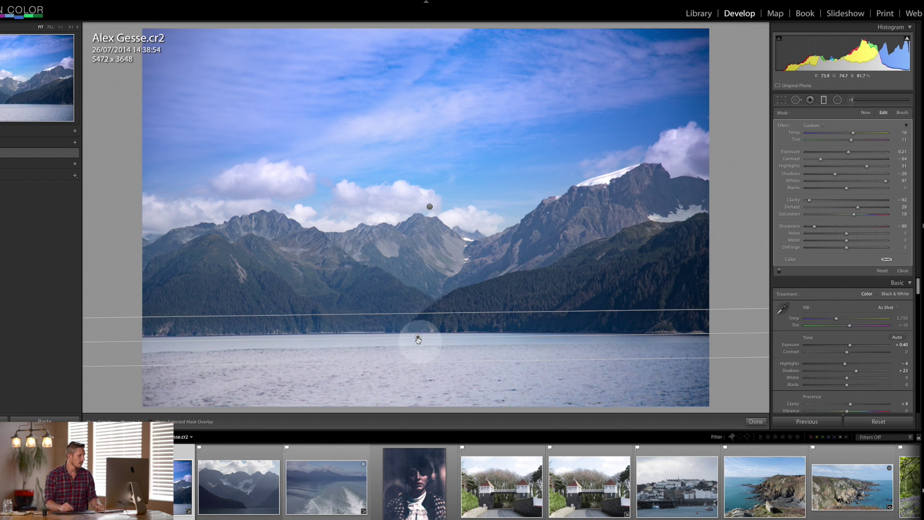
mouse_move(419, 337)
mouse_down()
mouse_move(419, 363)
mouse_move(420, 320)
mouse_move(423, 355)
mouse_move(421, 342)
mouse_up()
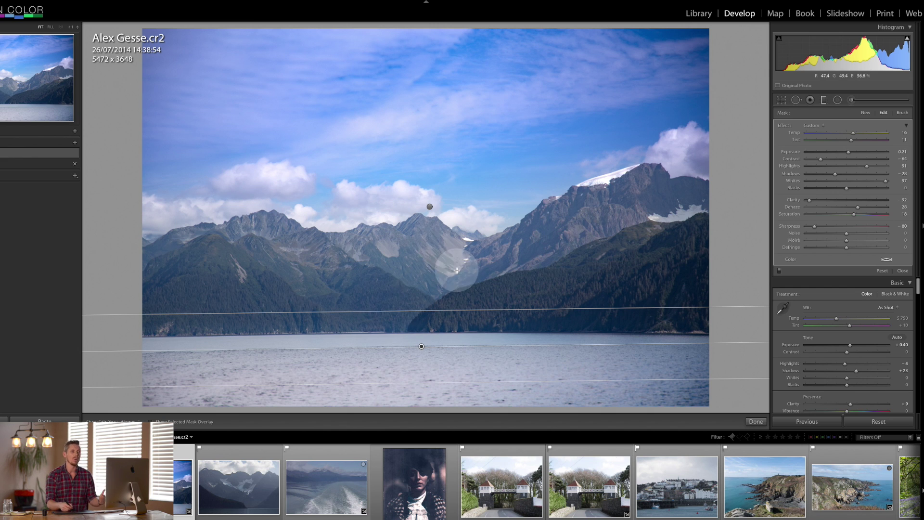
Draw a new graduated filter across the mountains, levelled and raised over the peaks.
click(867, 113)
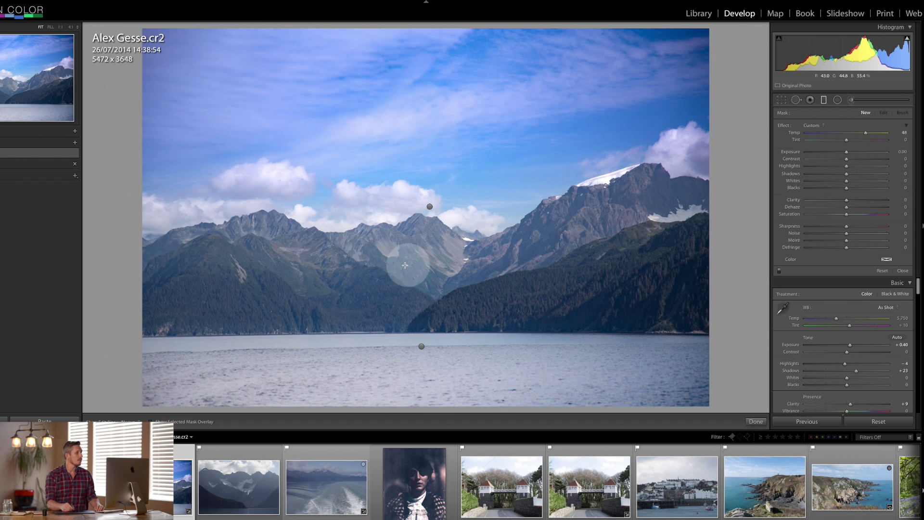
drag(414, 246, 413, 310)
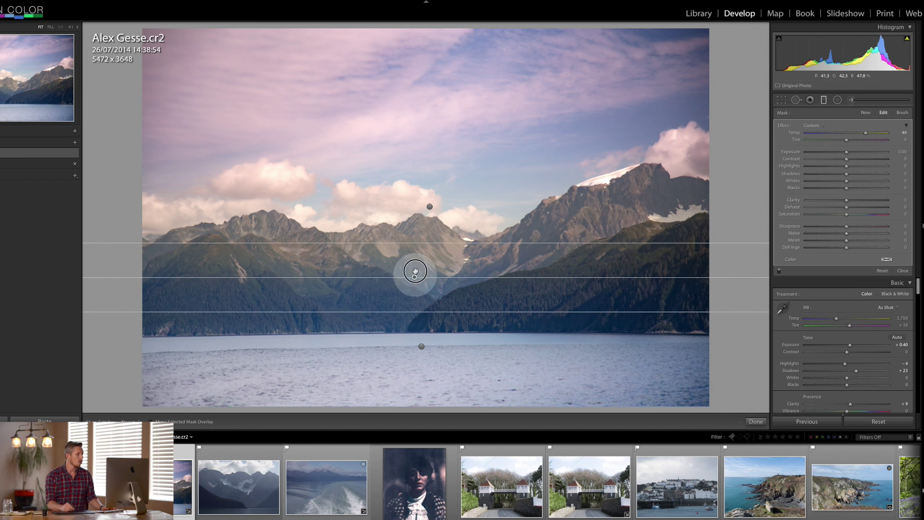
mouse_move(414, 270)
mouse_down()
mouse_move(418, 237)
mouse_move(419, 258)
mouse_up()
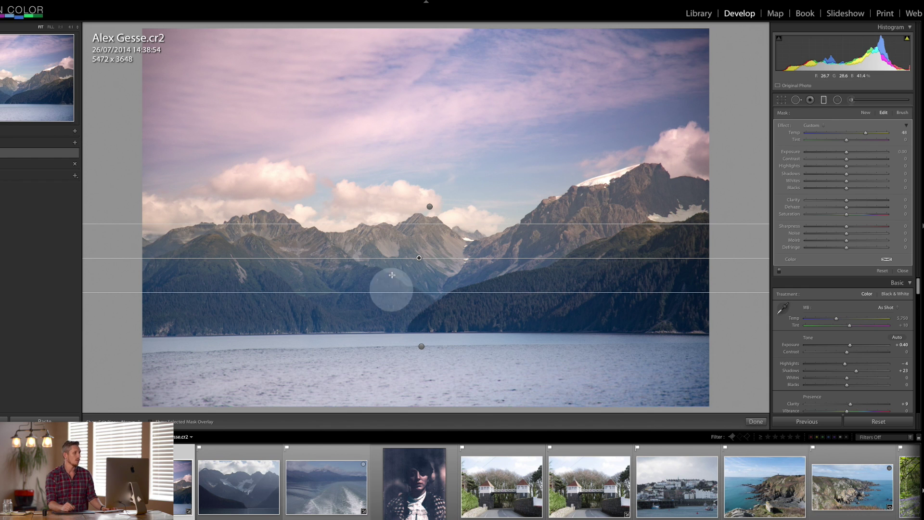
Set the mountain filter's Temp to 36 and Clarity to 24, and brighten its highlights.
click(860, 134)
drag(865, 134, 860, 134)
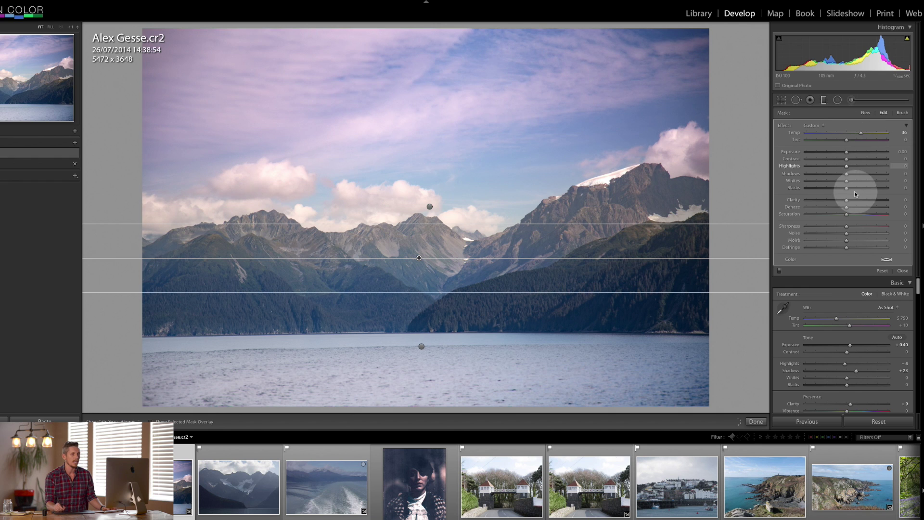
drag(856, 200, 857, 200)
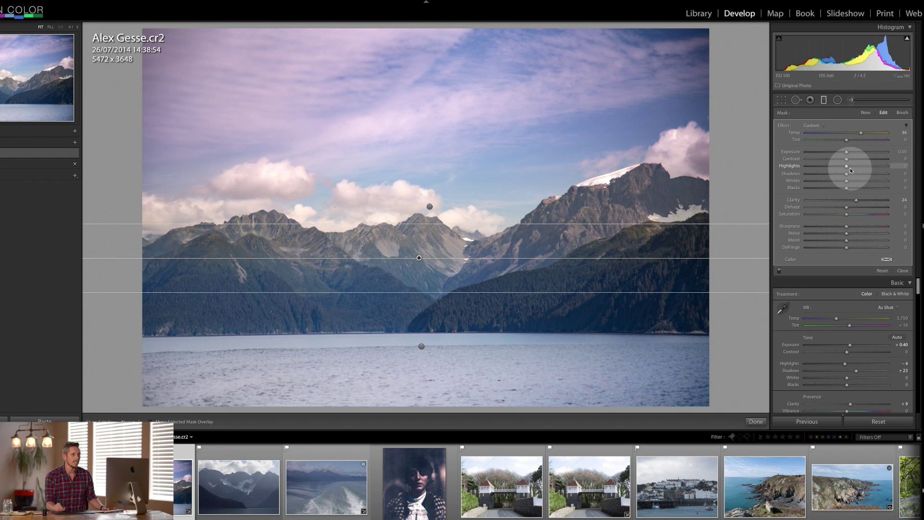
mouse_move(845, 166)
mouse_down()
mouse_move(863, 167)
mouse_move(834, 180)
mouse_up()
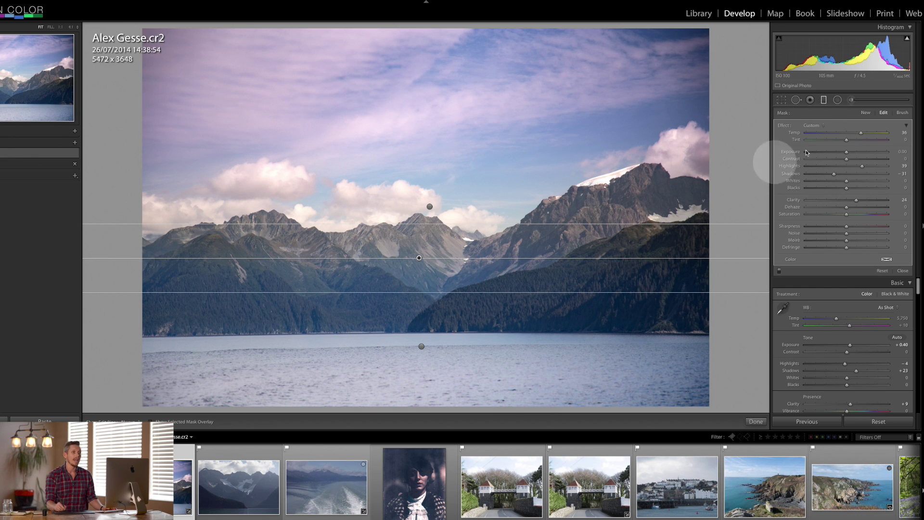
Erase the mountain filter's mask from the cloud and sky with Auto Mask off and the overlay shown.
click(903, 114)
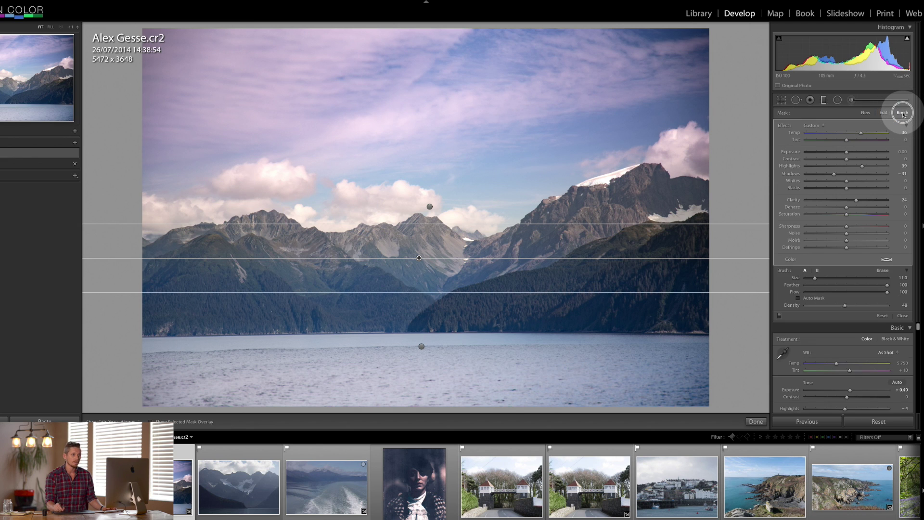
click(883, 270)
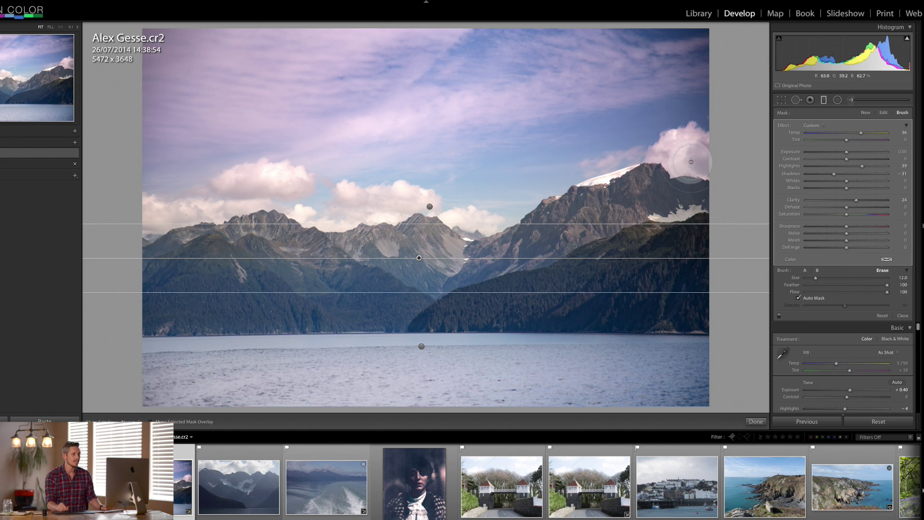
mouse_move(711, 162)
mouse_down()
mouse_move(676, 165)
mouse_move(662, 150)
mouse_move(644, 150)
mouse_move(583, 165)
mouse_move(486, 223)
mouse_move(414, 197)
mouse_move(370, 216)
mouse_move(319, 214)
mouse_move(275, 191)
mouse_move(107, 229)
mouse_move(202, 214)
mouse_up()
key(o)
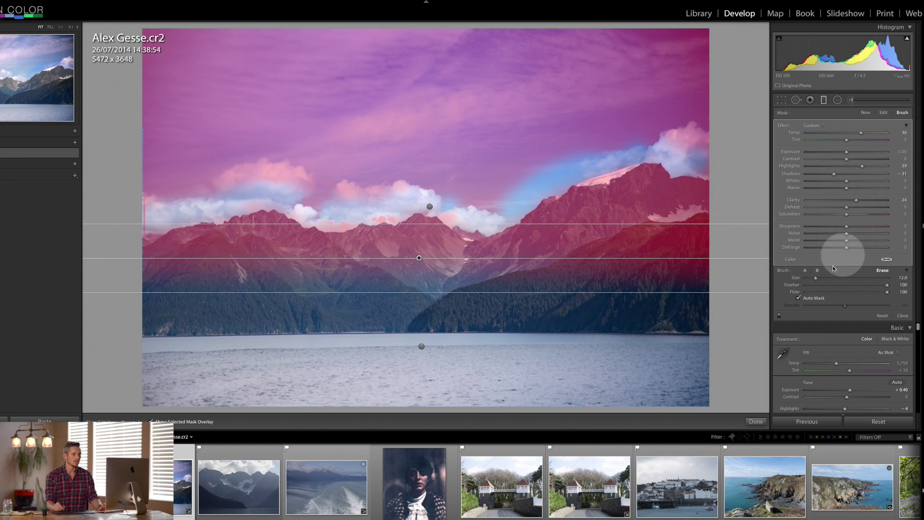
click(798, 298)
mouse_move(705, 150)
mouse_down()
mouse_move(667, 133)
mouse_move(603, 139)
mouse_move(493, 203)
mouse_move(402, 184)
mouse_move(305, 202)
mouse_move(320, 202)
mouse_move(320, 191)
mouse_move(304, 172)
mouse_move(253, 164)
mouse_move(226, 182)
mouse_move(134, 205)
mouse_move(284, 150)
mouse_up()
Clear the remaining mask from the upper-left sky, upper sky and pink sky patch.
scroll(284, 151, up, 3)
click(243, 146)
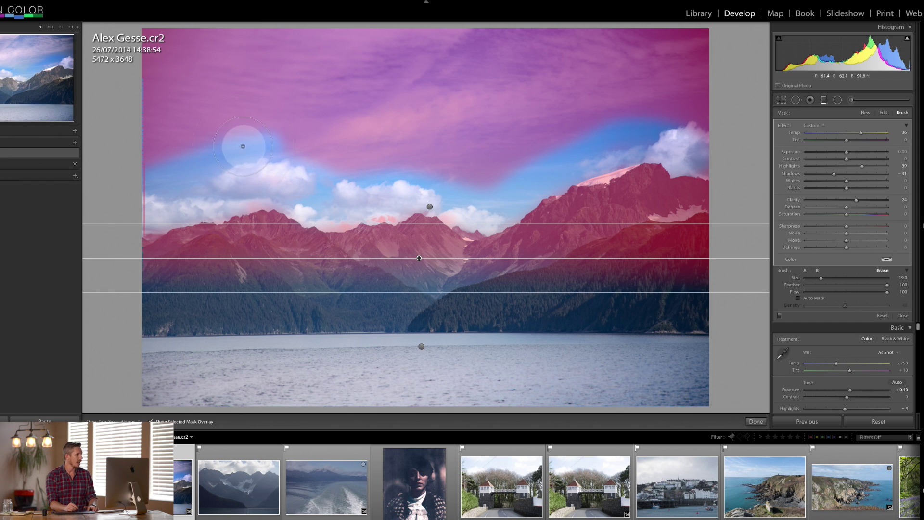
mouse_move(191, 142)
mouse_down()
mouse_move(153, 47)
mouse_move(157, 155)
mouse_move(165, 63)
mouse_move(231, 48)
mouse_up()
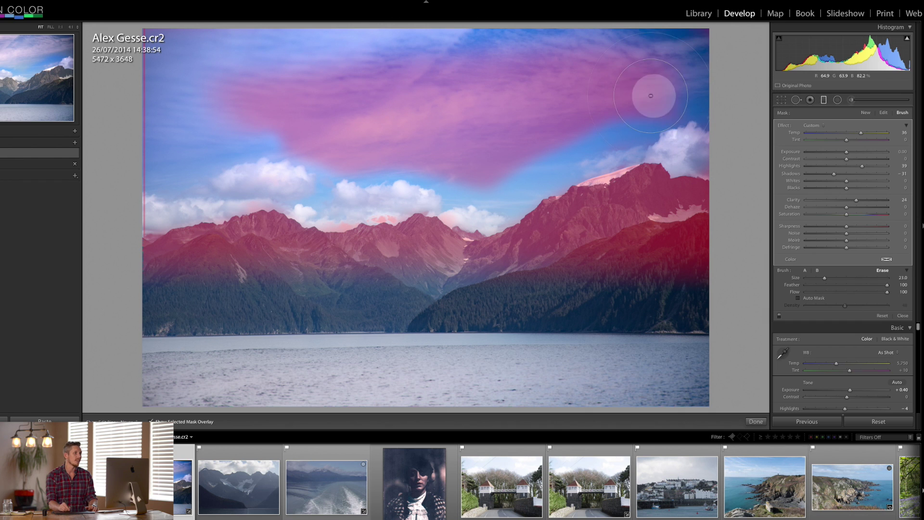
mouse_move(429, 169)
mouse_down()
mouse_move(616, 54)
mouse_move(238, 109)
mouse_up()
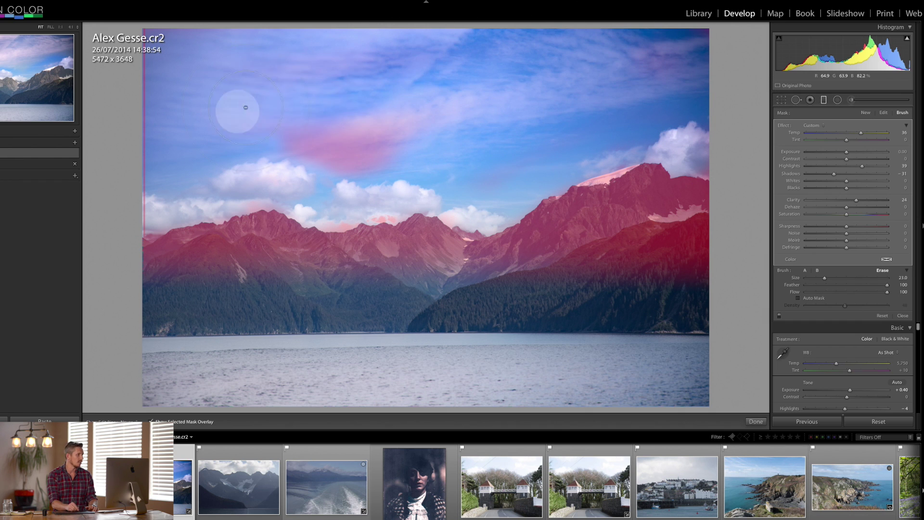
mouse_move(355, 144)
mouse_down()
mouse_move(449, 82)
mouse_move(399, 154)
mouse_up()
With a smaller brush, erase the mask along the right ridge and around the left peak.
key(bracketleft)
key(bracketleft)
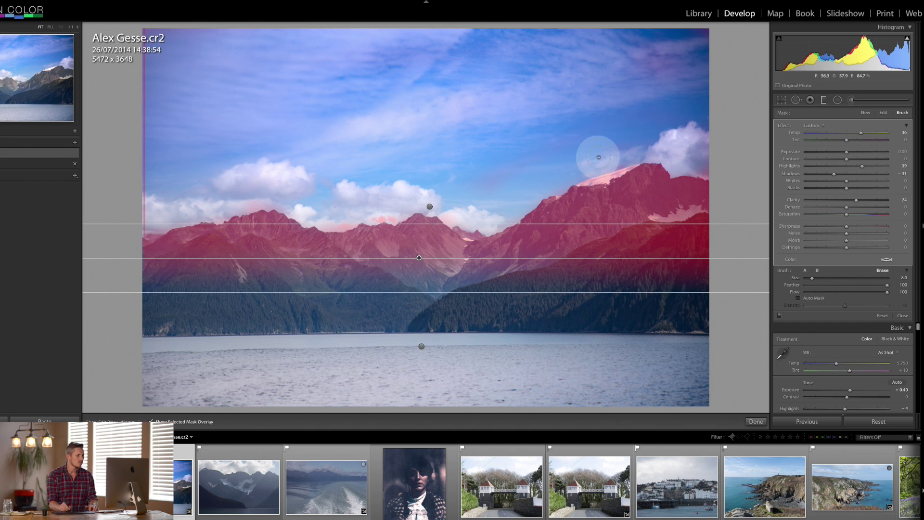
key(bracketleft)
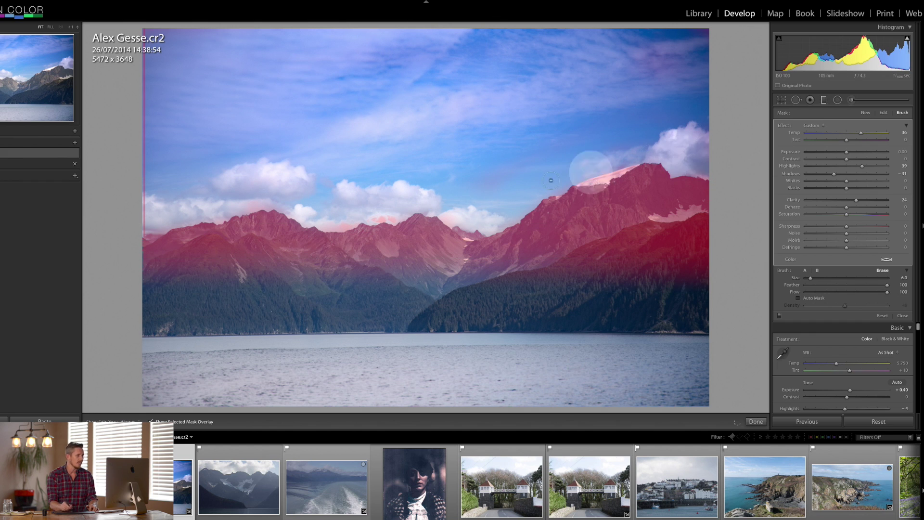
key(bracketleft)
drag(383, 217, 397, 216)
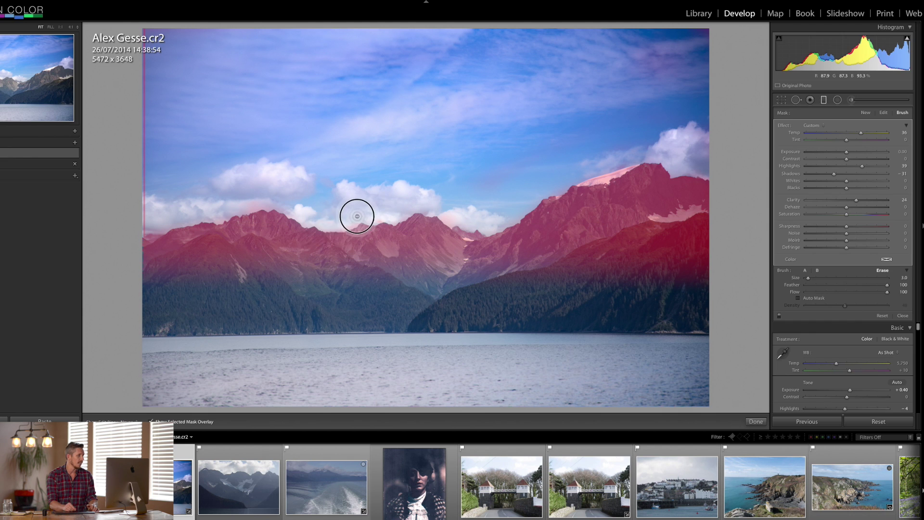
mouse_move(357, 214)
mouse_down()
mouse_move(284, 196)
mouse_move(259, 200)
mouse_up()
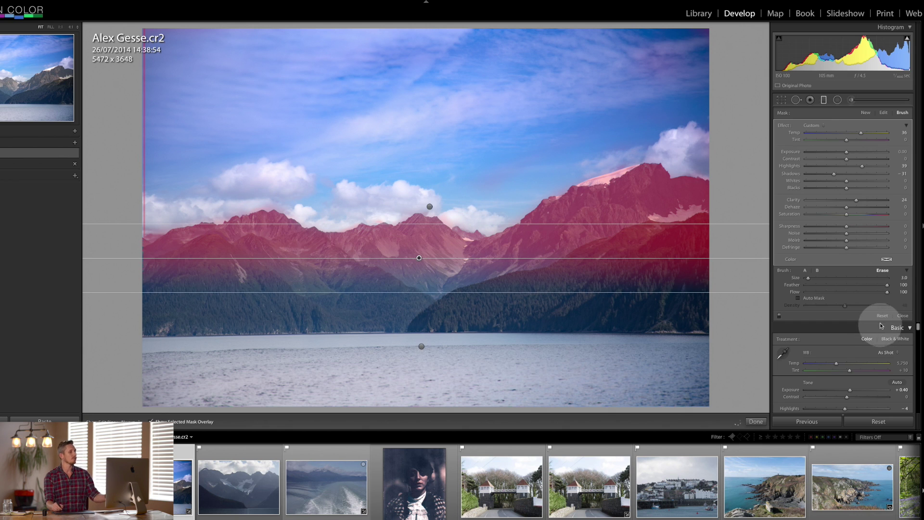
key(o)
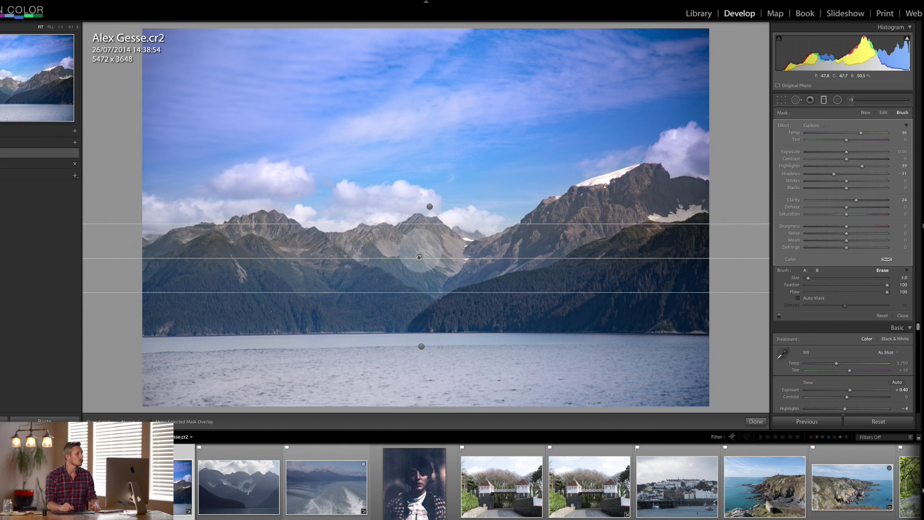
Lower the mountain filter's Tint to 6 to cut the magenta cast, and erase part of the forest.
drag(846, 140, 870, 140)
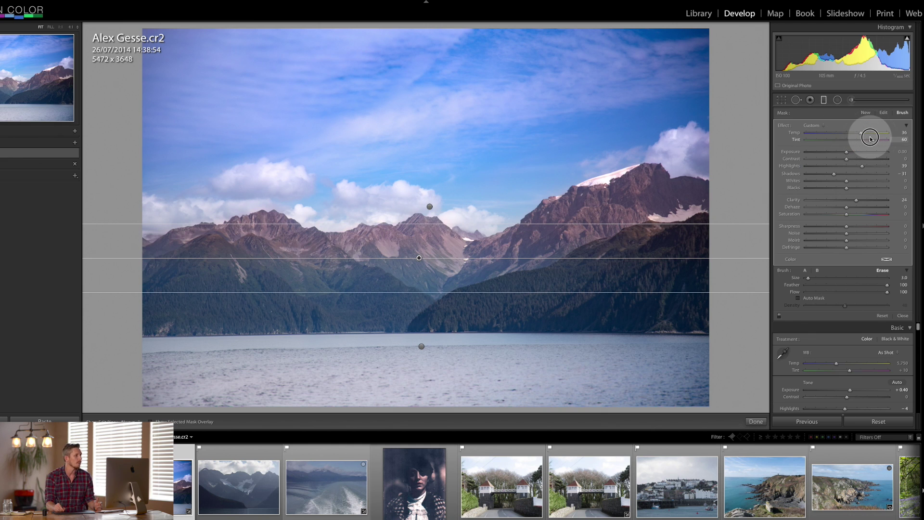
drag(883, 140, 836, 136)
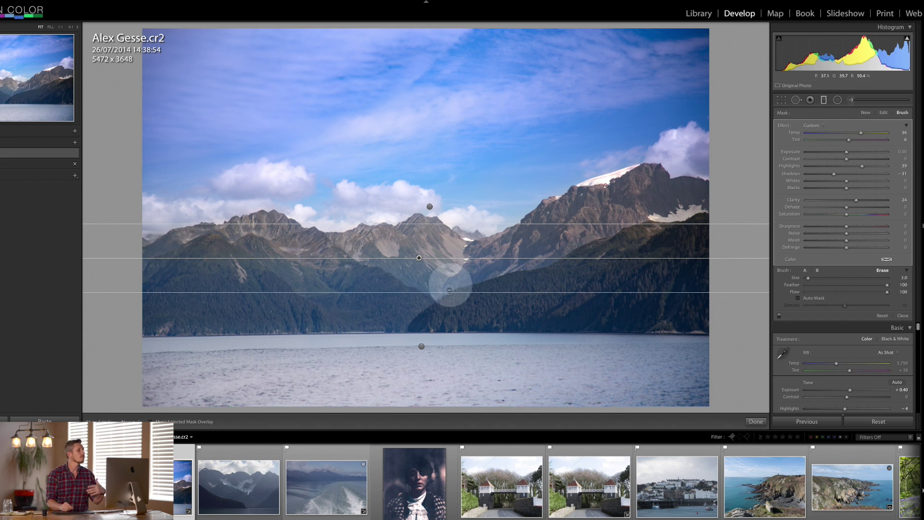
drag(427, 327, 454, 299)
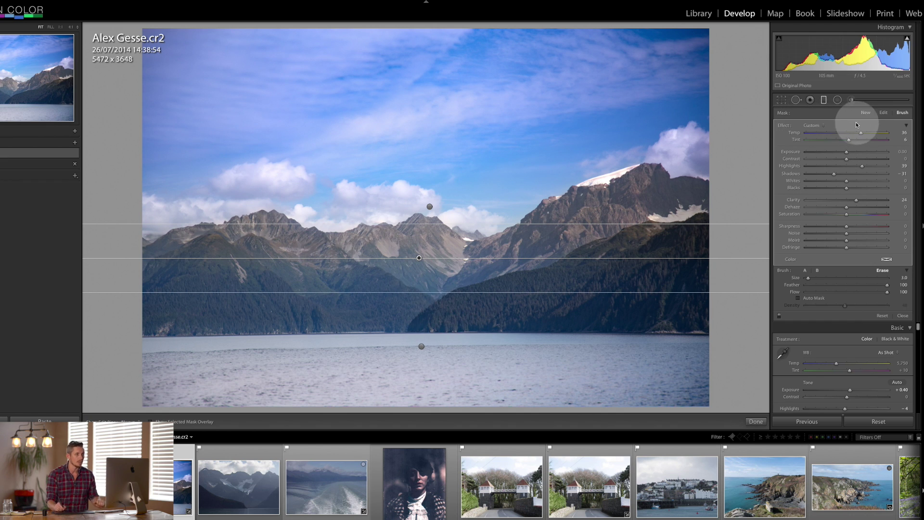
Close the graduated filter tool and inspect the lake and peak at 1:1 zoom.
click(826, 101)
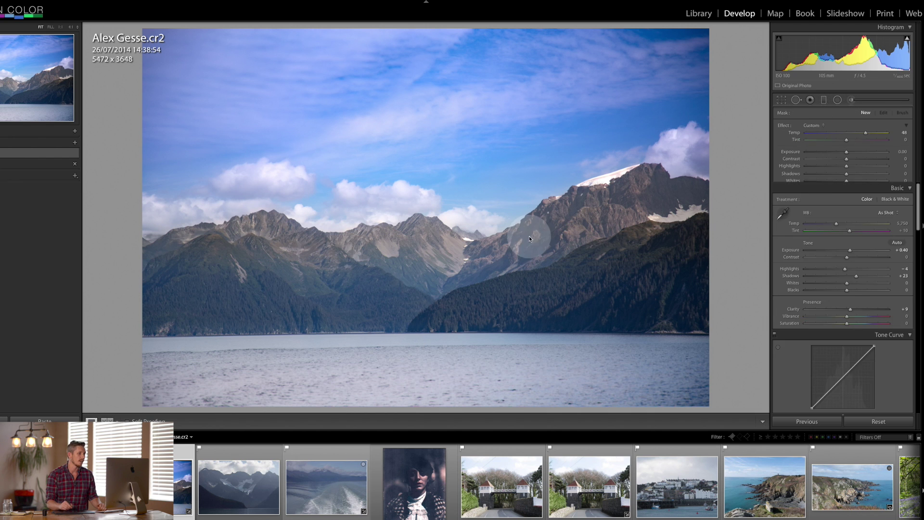
click(433, 305)
click(432, 288)
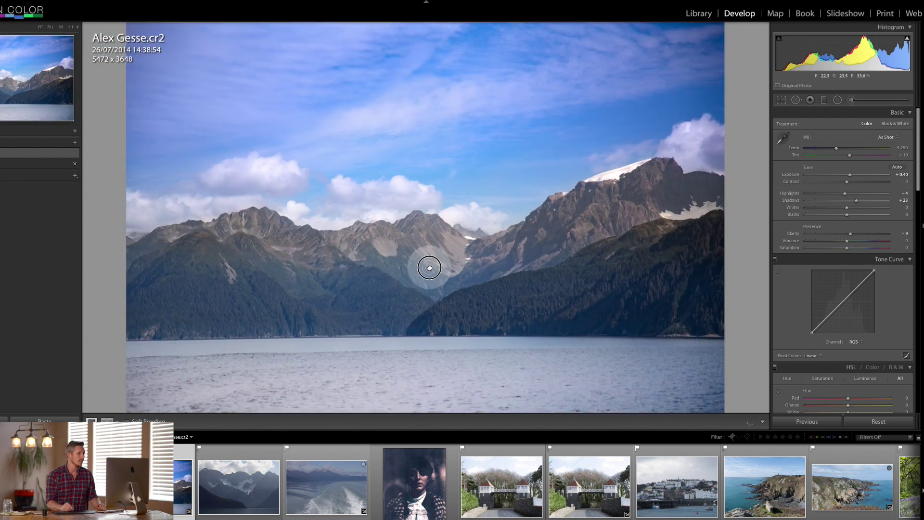
click(432, 267)
click(441, 270)
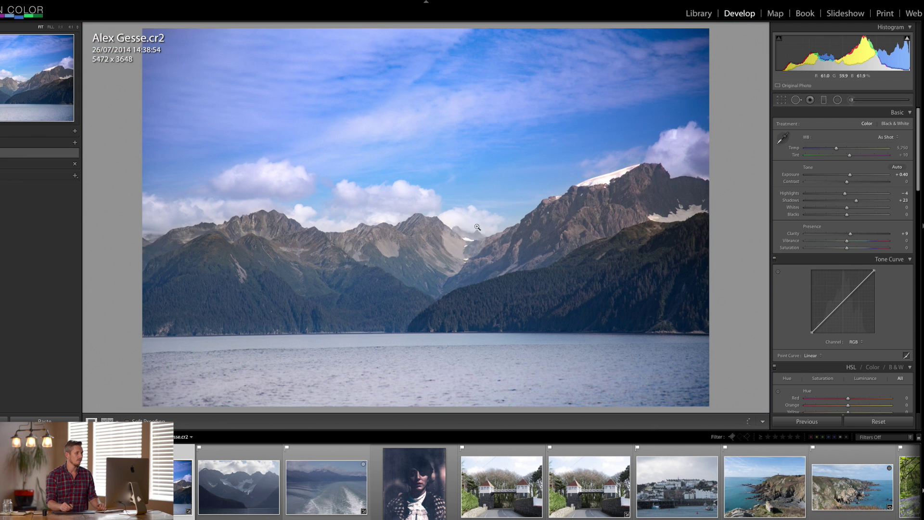
click(825, 101)
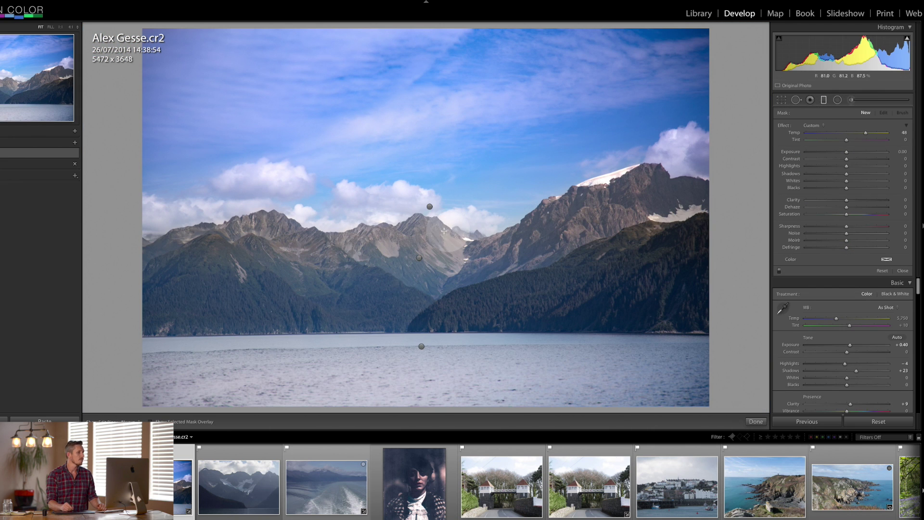
Draw a graduated filter from lake to mountains with a green tint, Exposure 0.40 and Clarity 14.
drag(446, 297, 444, 256)
drag(841, 142, 857, 131)
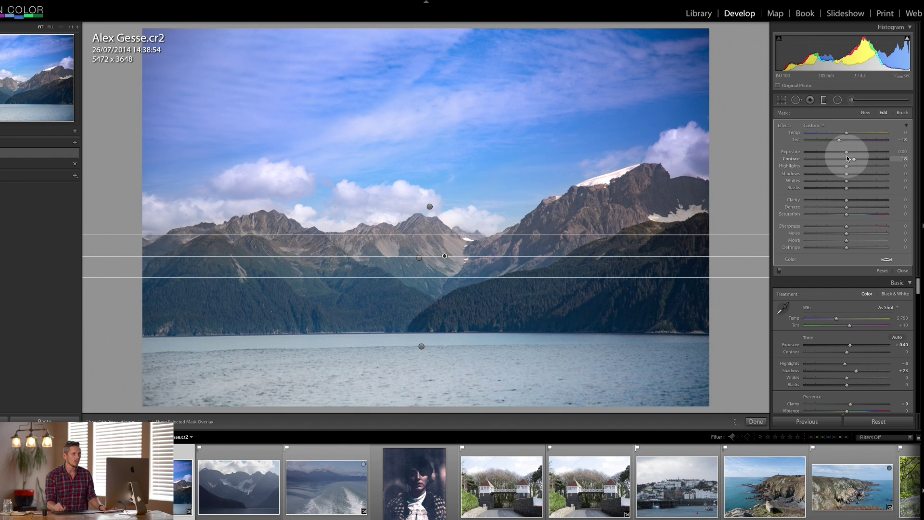
drag(854, 151, 853, 151)
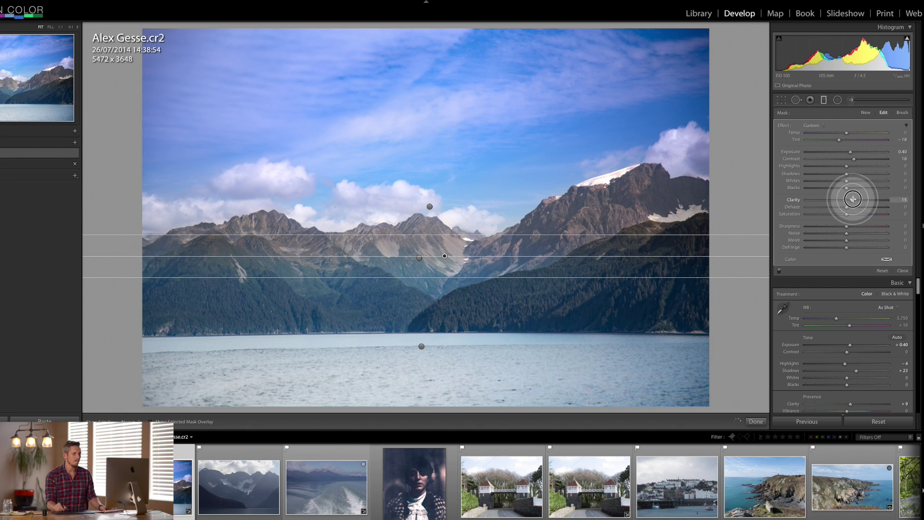
drag(853, 199, 851, 199)
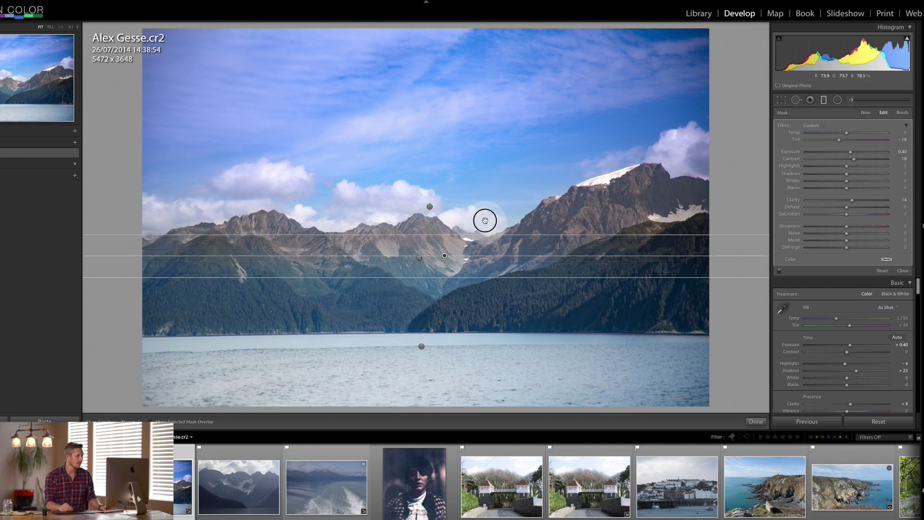
Extend the filter's top edge over the peaks and move the band down onto the mountains.
drag(485, 221, 493, 152)
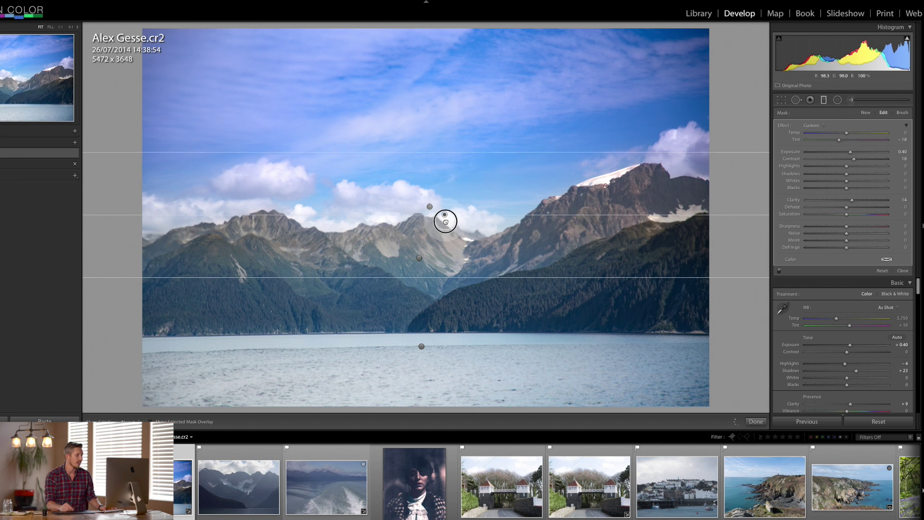
drag(445, 221, 450, 268)
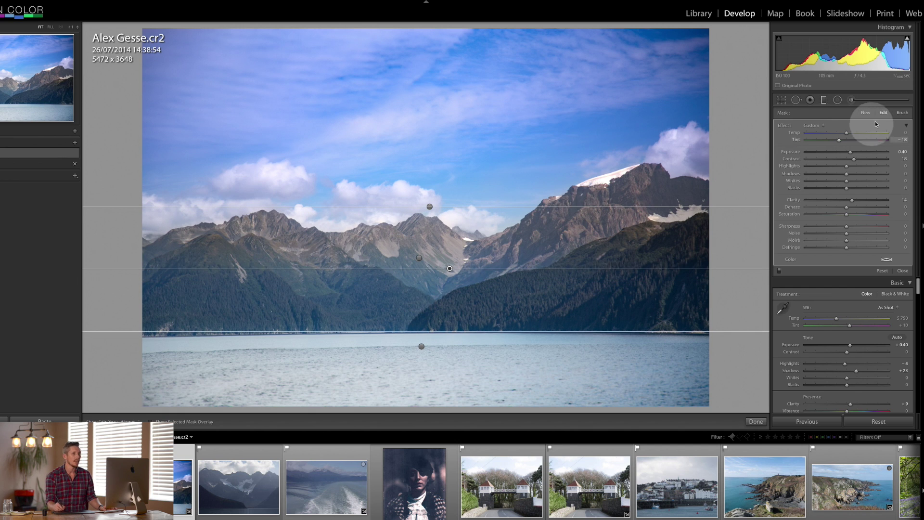
click(901, 113)
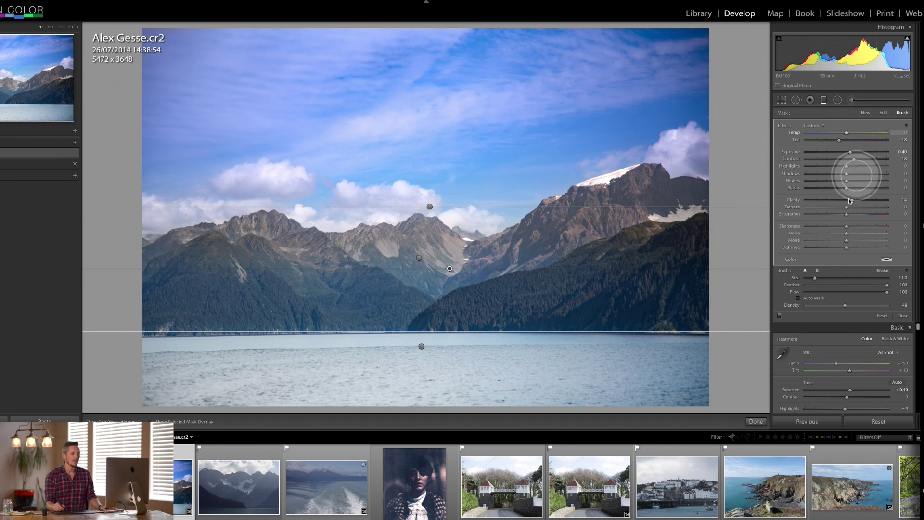
Erase the mountain-band filter's mask from the water using the brush's Erase mode.
click(884, 271)
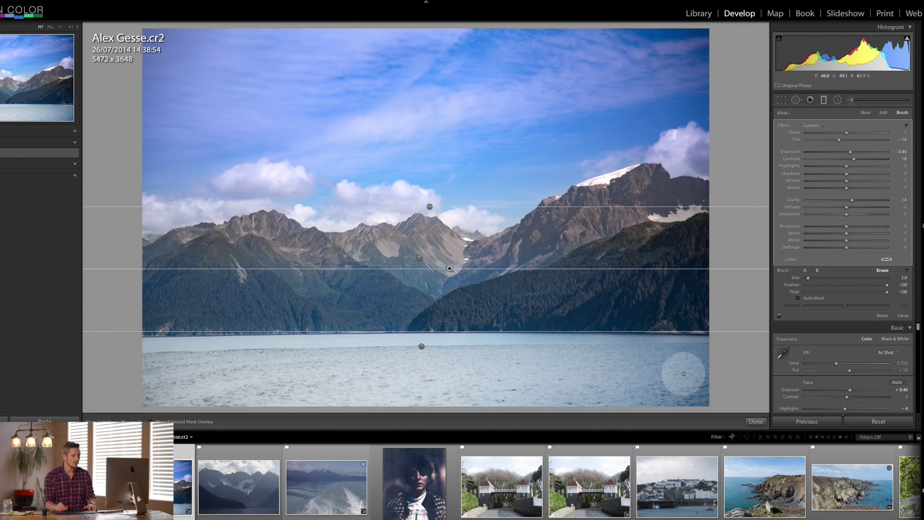
mouse_move(704, 371)
mouse_down()
mouse_move(361, 417)
mouse_move(270, 416)
mouse_move(130, 388)
mouse_move(154, 368)
mouse_move(744, 372)
mouse_up()
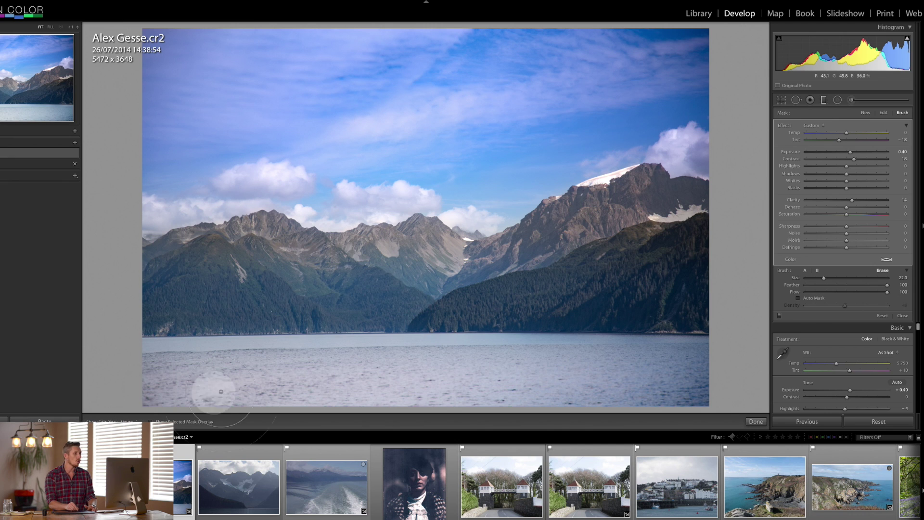
click(878, 104)
click(849, 100)
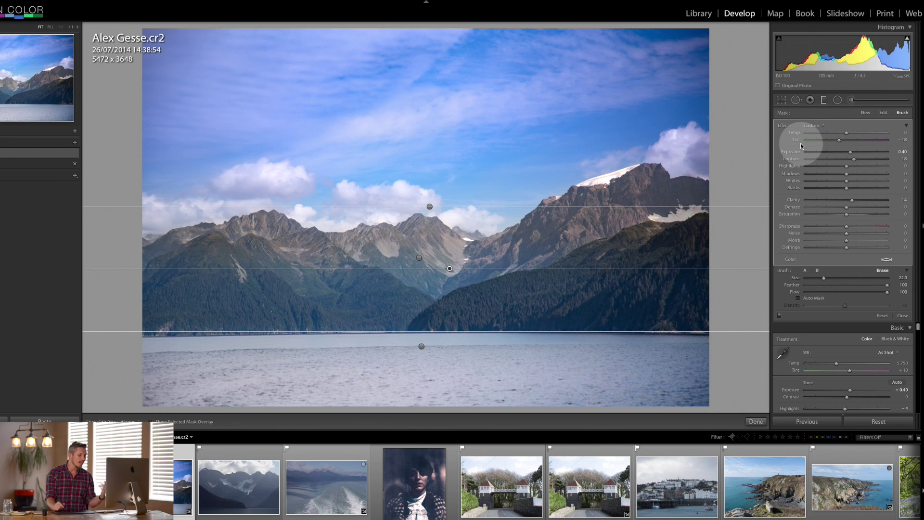
Compare the edit against the original with Before/After and close the Graduated Filter tool.
key(backslash)
key(backslash)
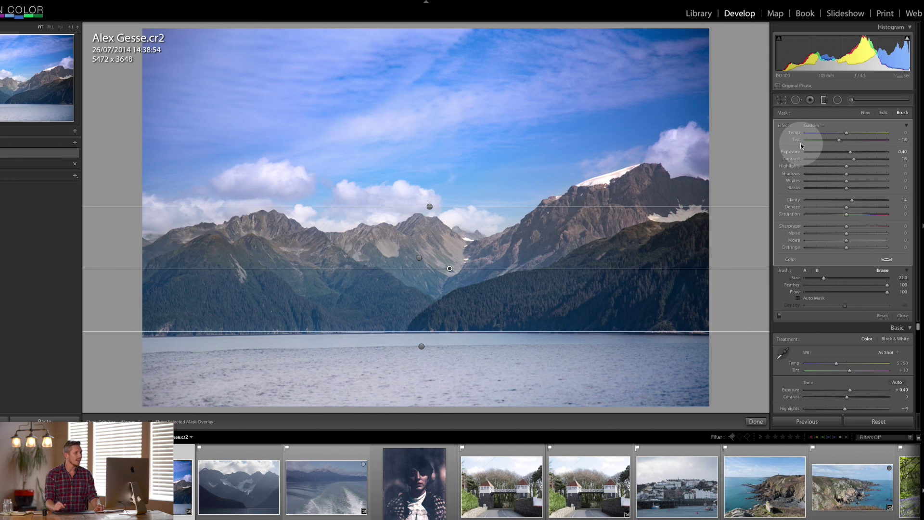
click(824, 102)
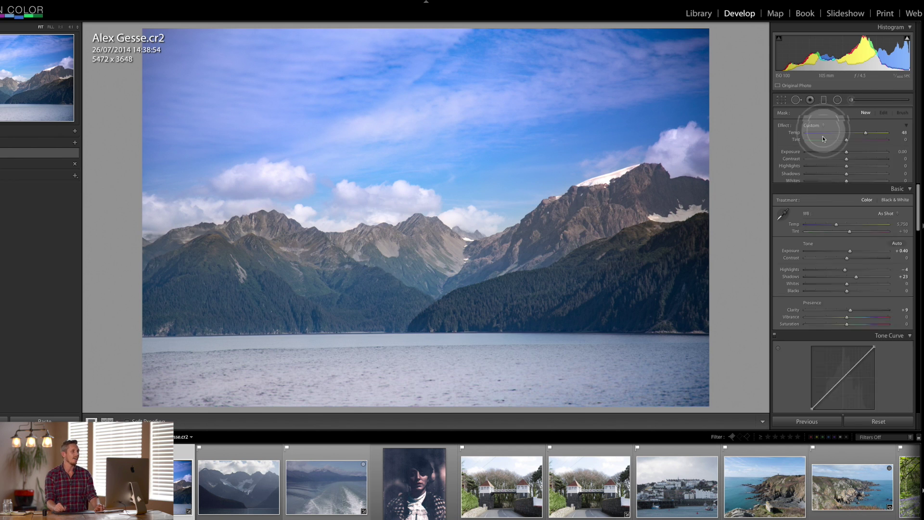
key(backslash)
key(backslash)
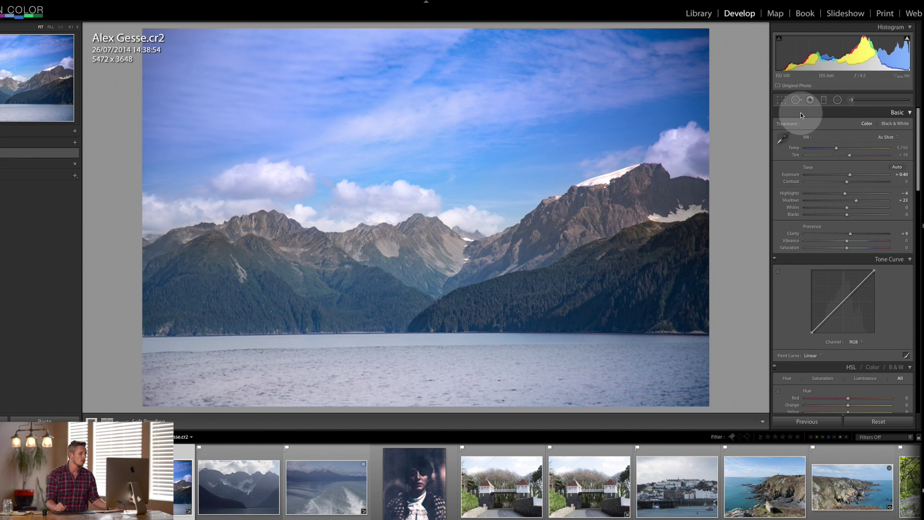
Add a -100 Sharpness graduated filter over the lower lake water and reset its Temp.
click(824, 100)
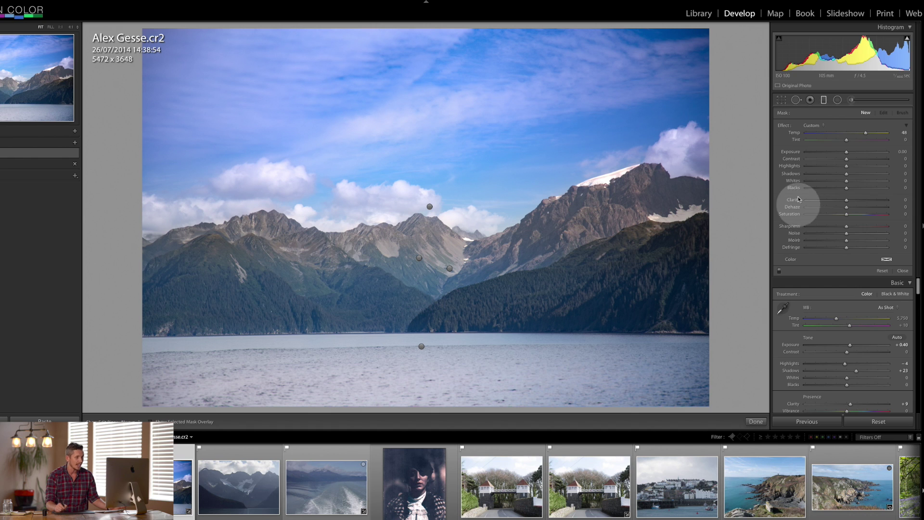
drag(821, 228, 780, 230)
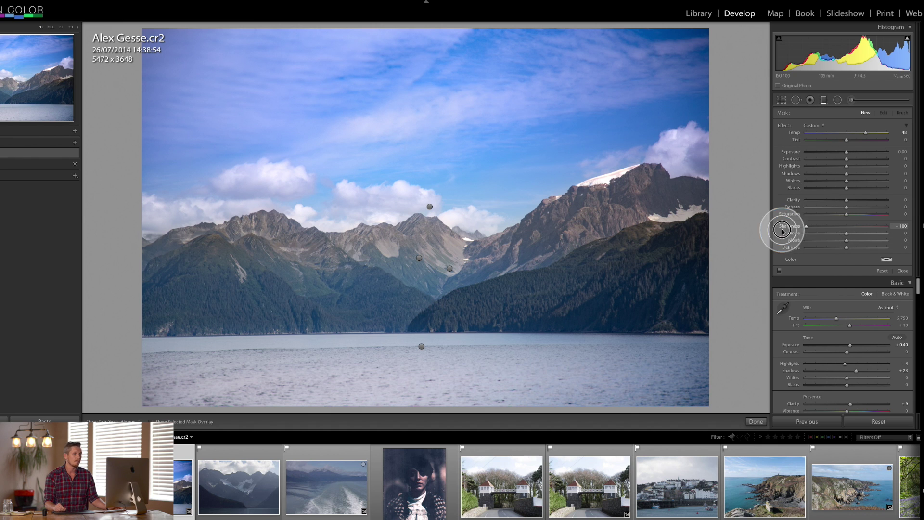
drag(442, 388, 441, 342)
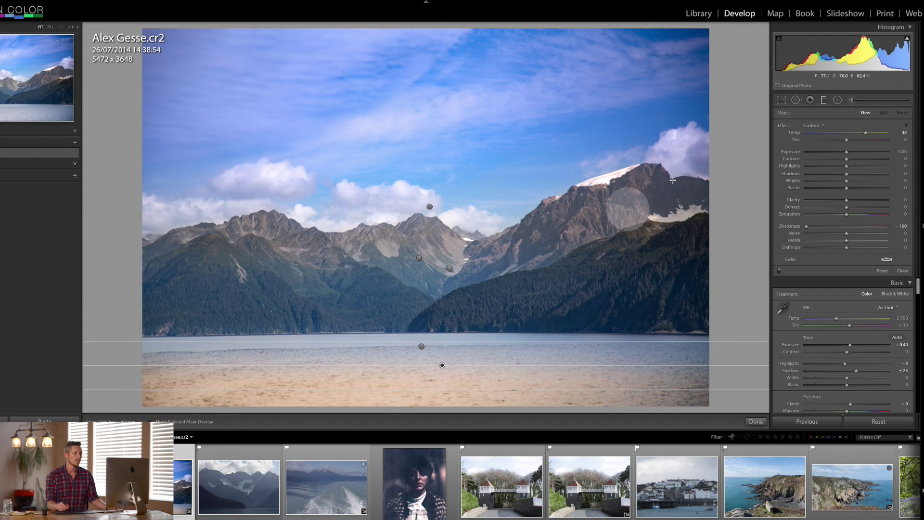
double_click(793, 135)
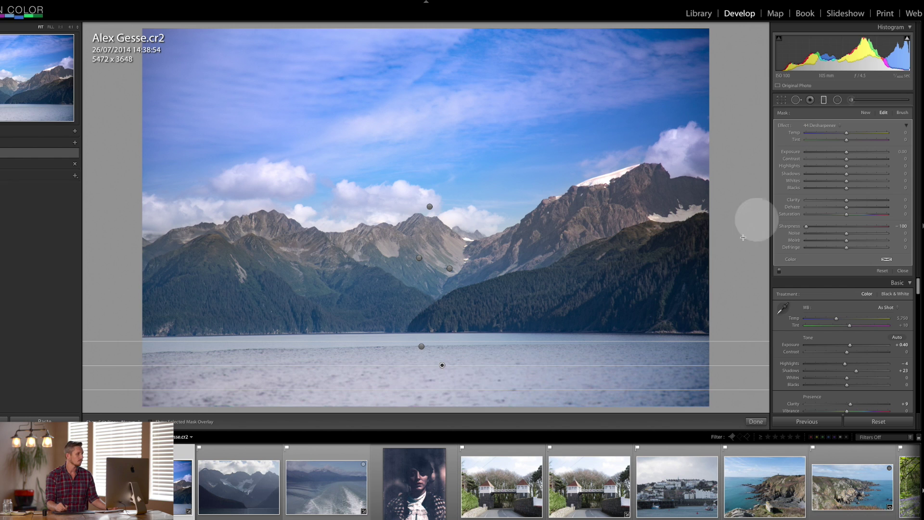
Add a second -100 Sharpness filter across the upper sky, then compare before and after.
drag(447, 125, 447, 202)
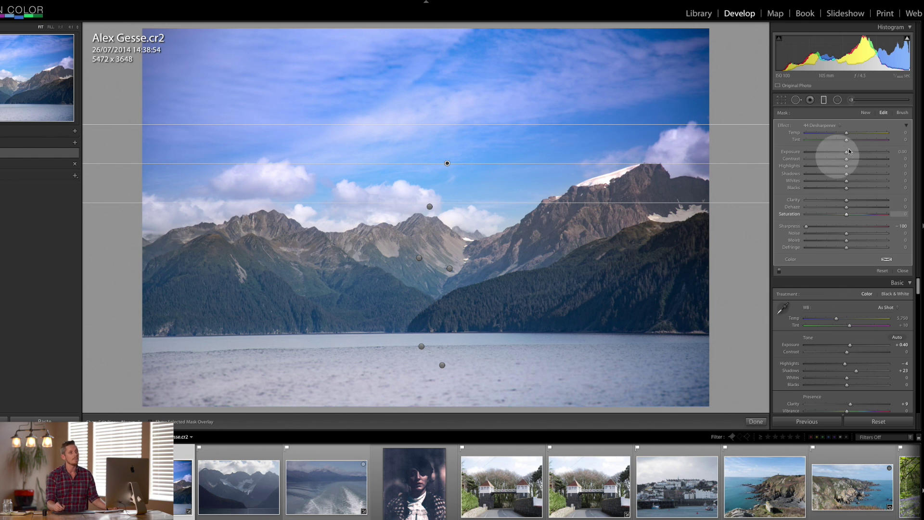
click(823, 100)
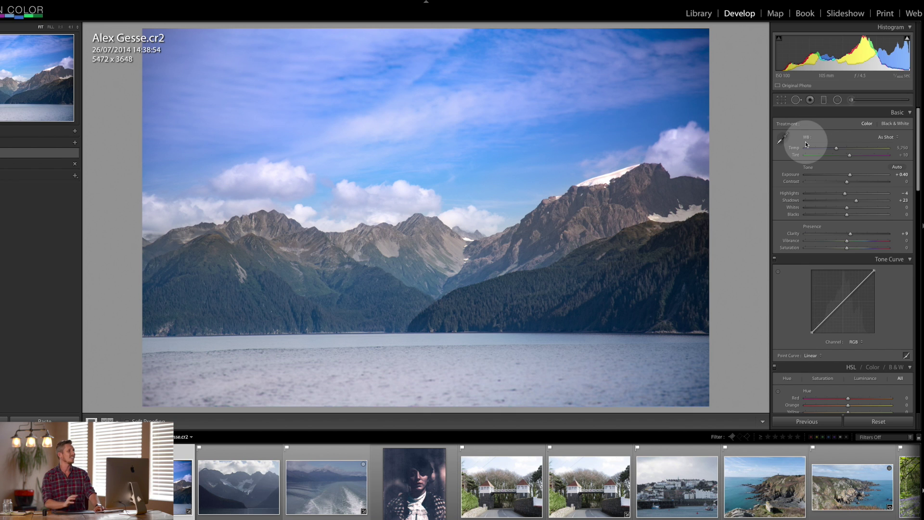
key(backslash)
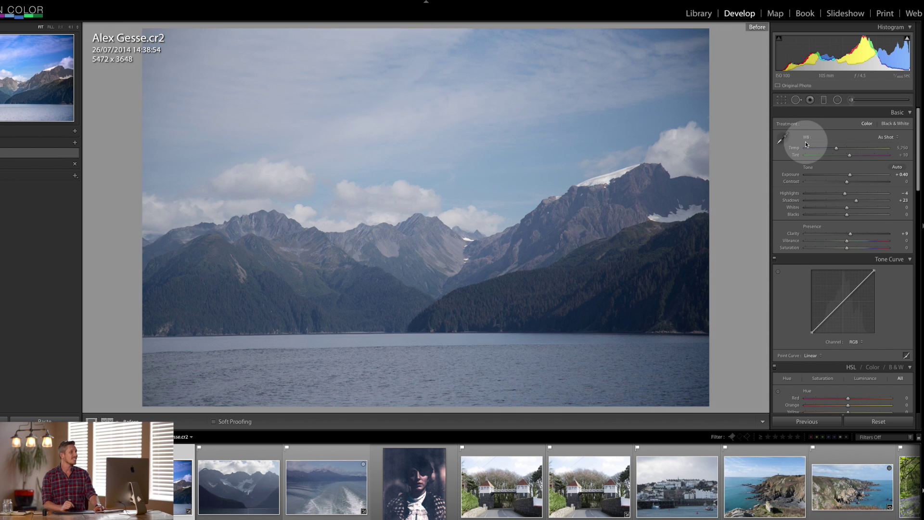
key(backslash)
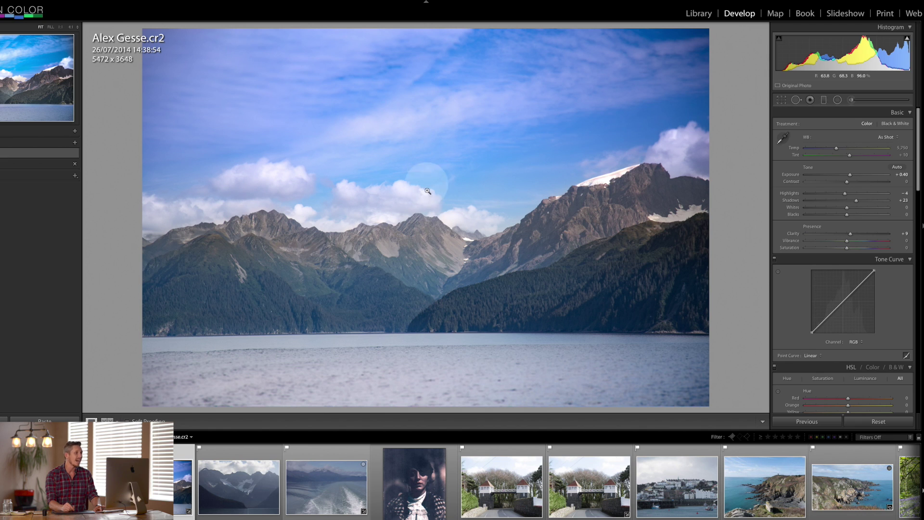
Darken the left side with a diagonal graduated filter at -1.16 exposure.
click(823, 104)
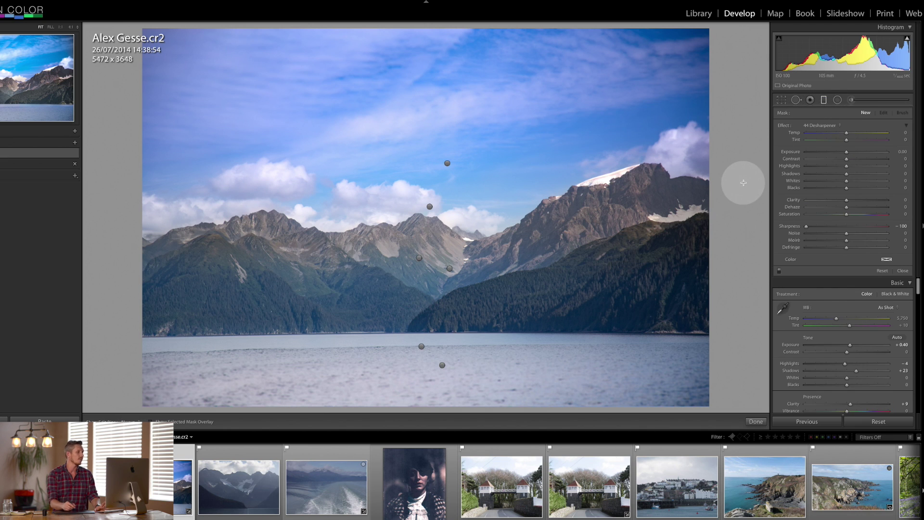
drag(197, 172, 425, 176)
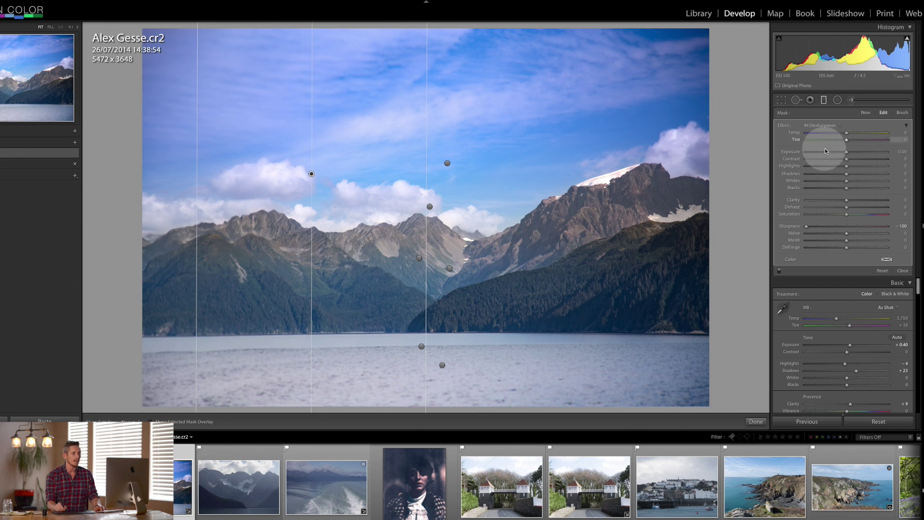
drag(847, 152, 813, 152)
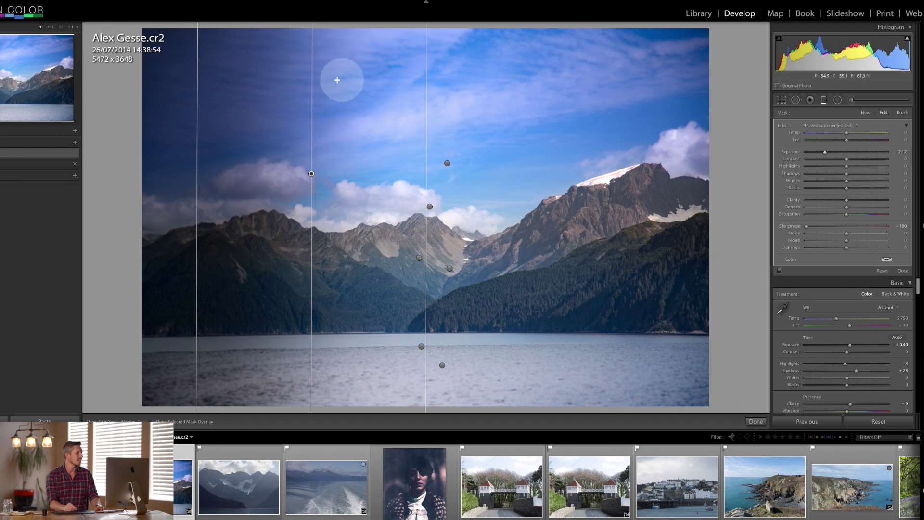
drag(311, 76, 282, 243)
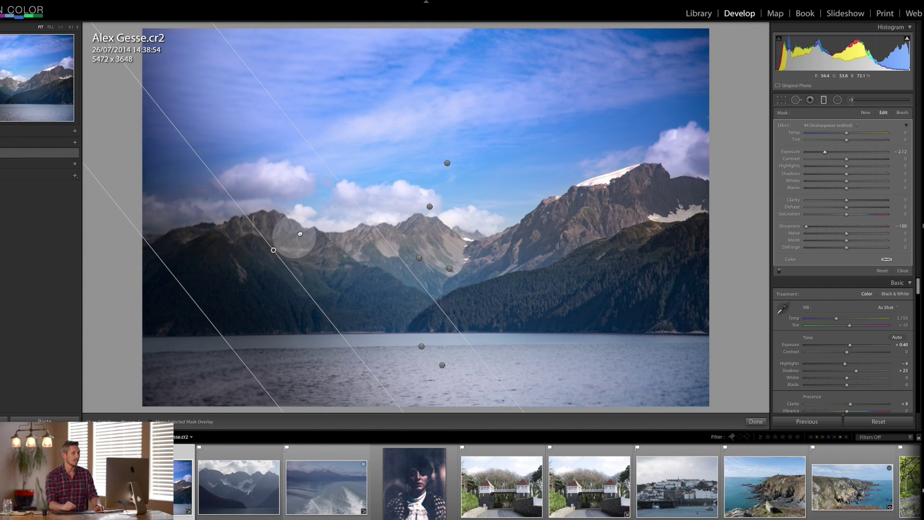
click(834, 153)
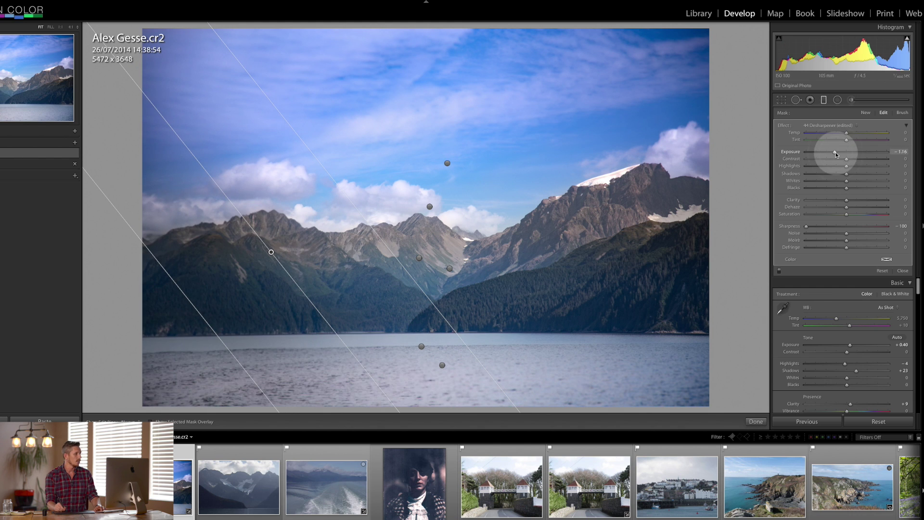
Duplicate the left-side filter and angle the copy across the right side.
right_click(271, 252)
click(292, 255)
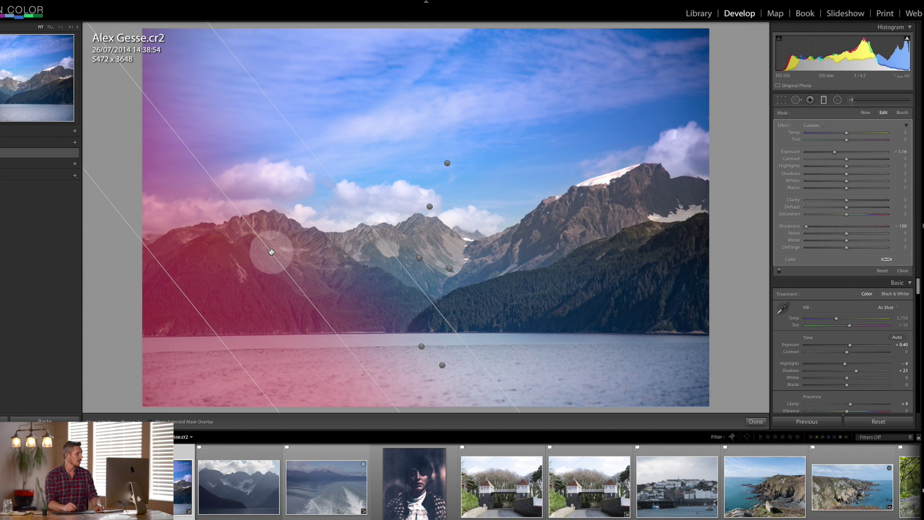
drag(273, 251, 597, 232)
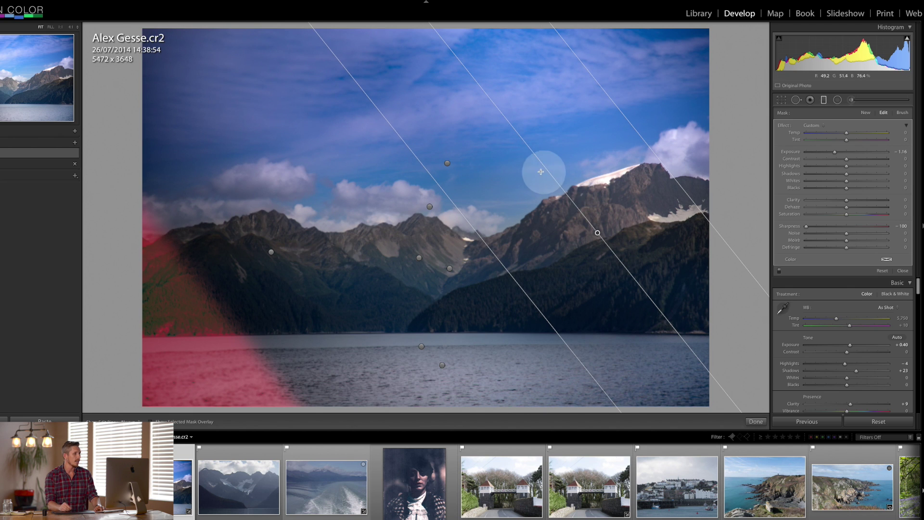
drag(541, 165, 639, 289)
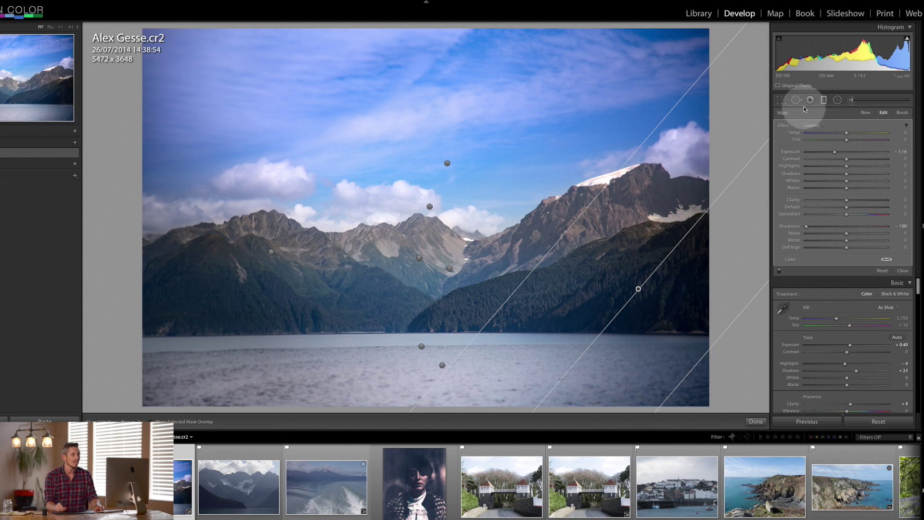
click(823, 100)
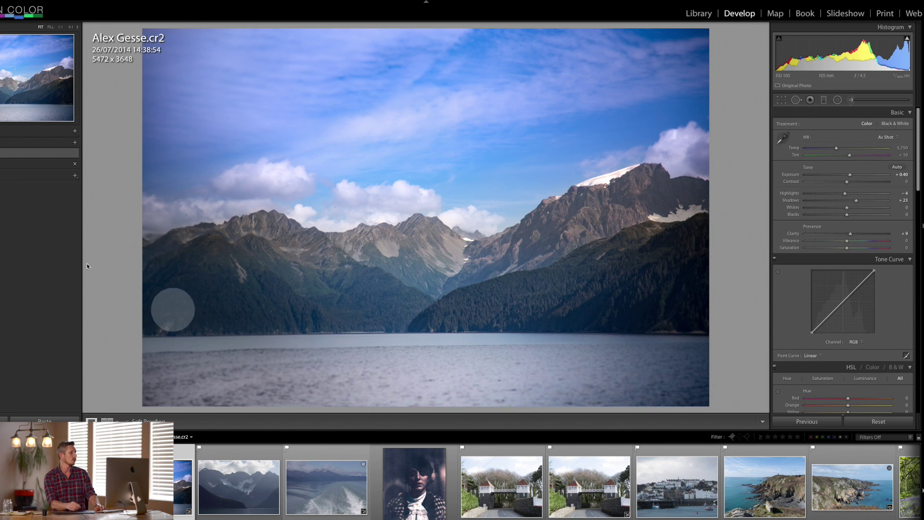